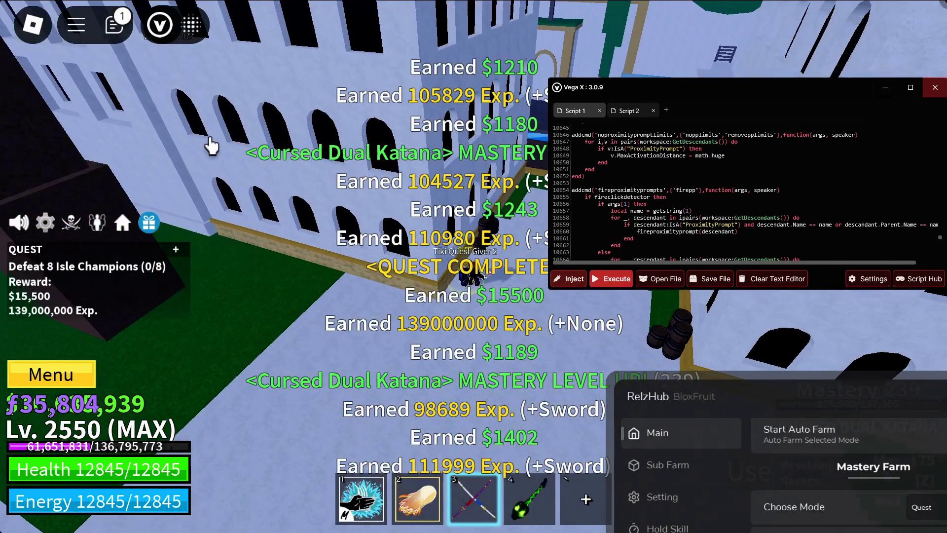
Step: Open the Vega X overlay menu, leave full-screen mode, and browse the scripts in its Script Hub
click(161, 26)
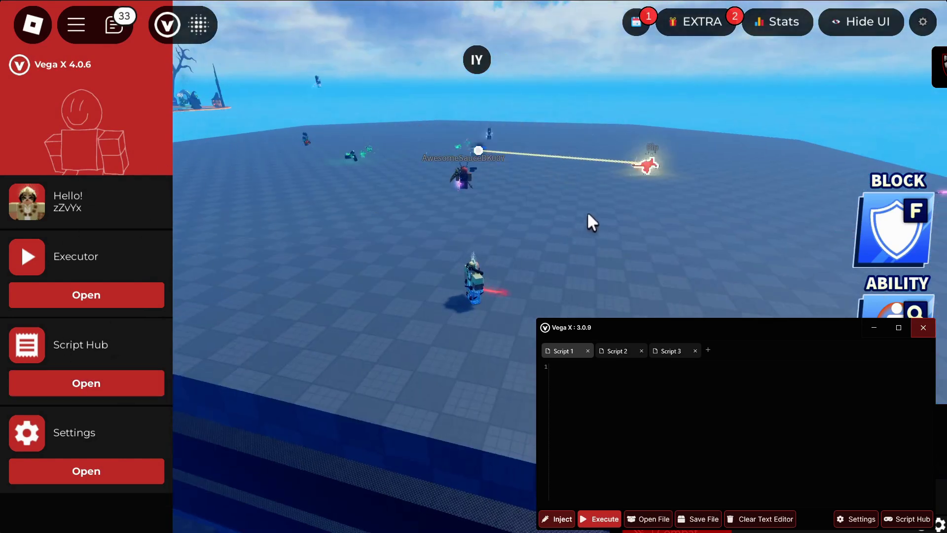
key(F11)
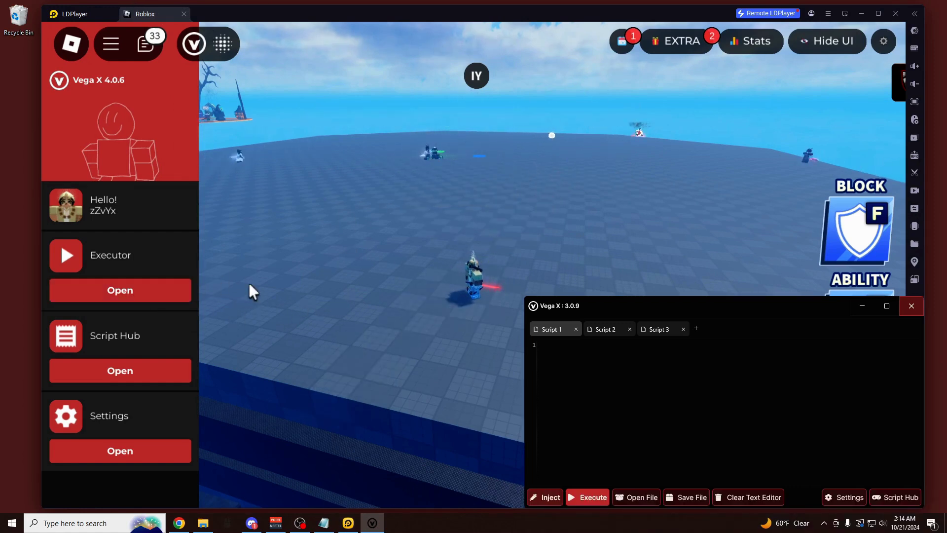
click(163, 292)
click(152, 371)
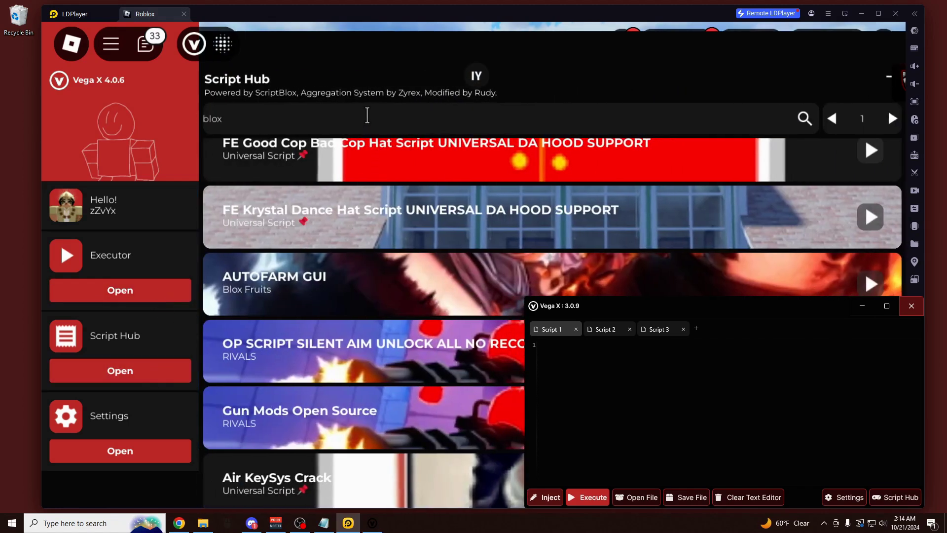
scroll(402, 279, up, 5)
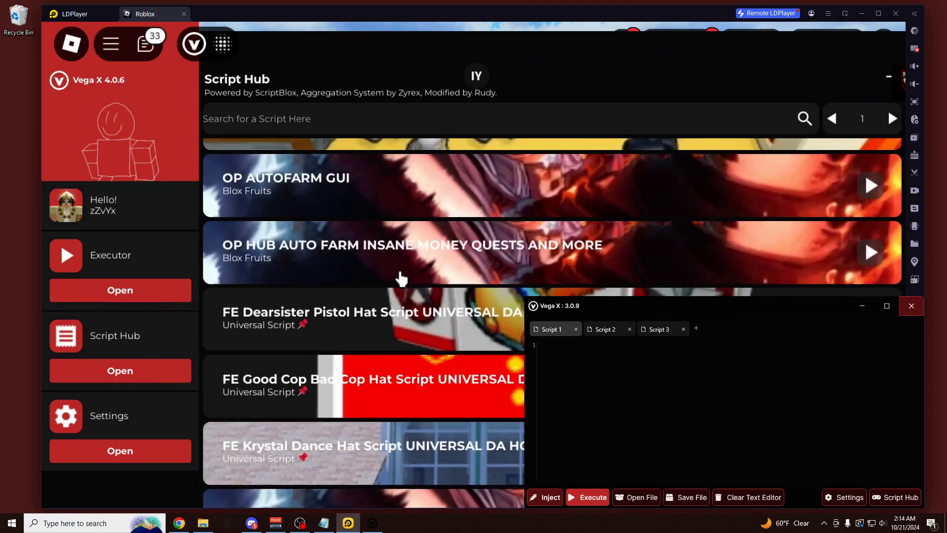
Step: Look at the Script Hub of the floating Vega X 3.0.9 window and reposition that window over the game
drag(700, 313, 620, 222)
click(493, 286)
click(820, 408)
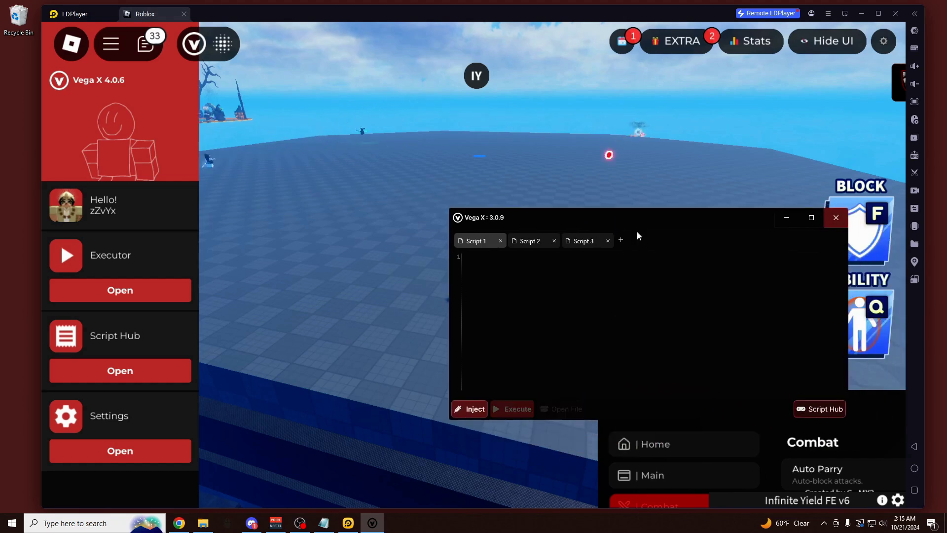
drag(645, 216, 724, 326)
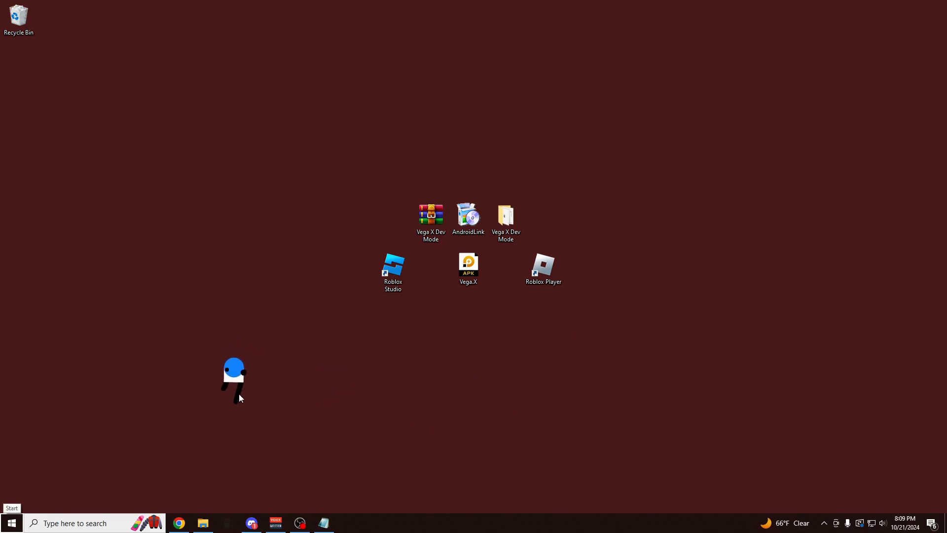
Step: Switch to Chrome and open the Vega X download page from vegax.gg
click(179, 523)
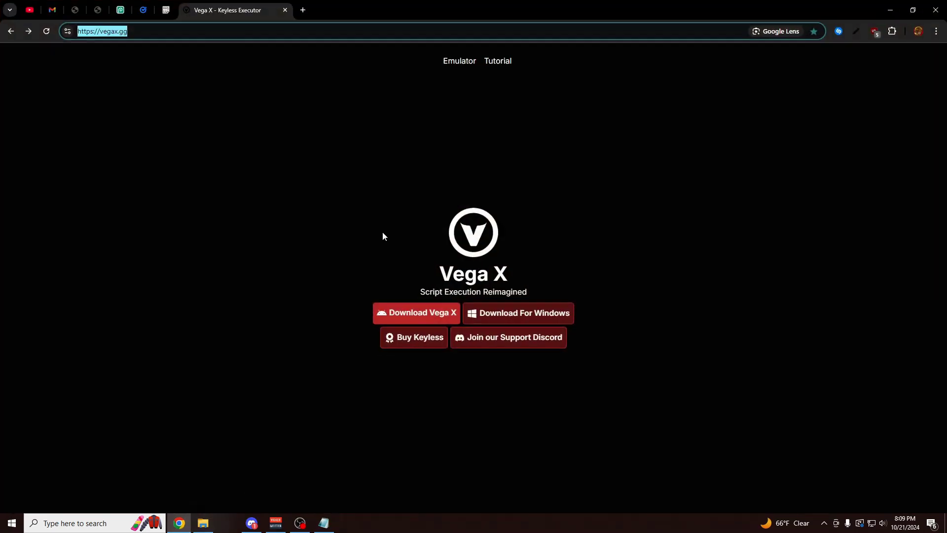
click(138, 85)
click(142, 31)
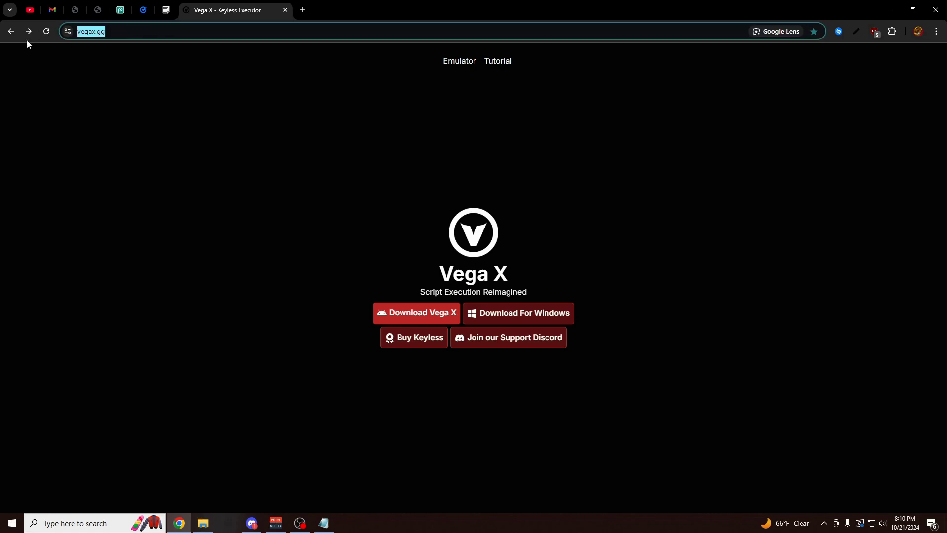
click(429, 318)
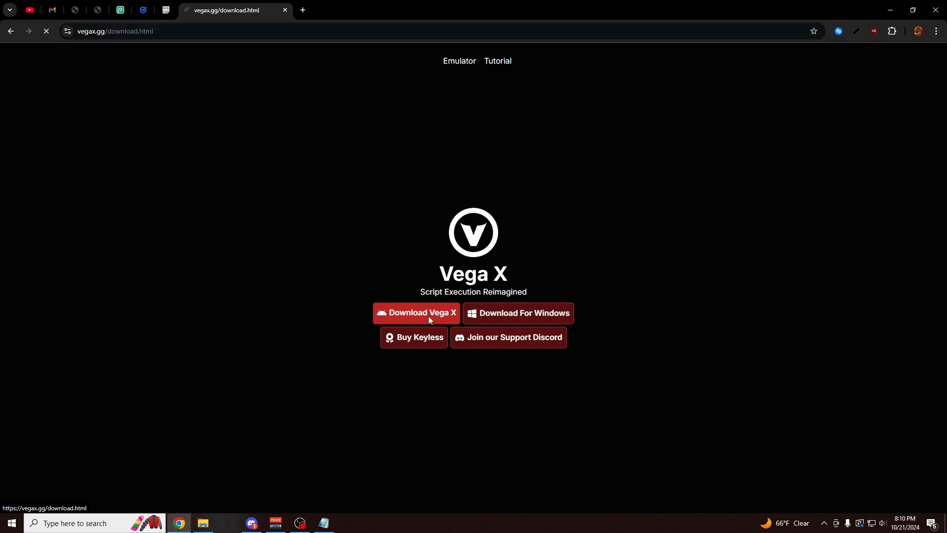
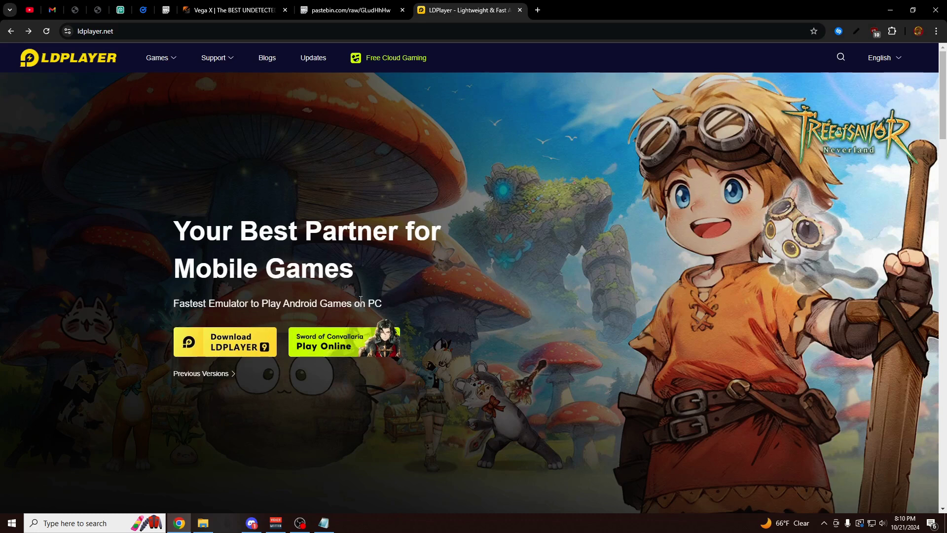
Step: Download LDPlayer 9 from ldplayer.net and install it
click(256, 340)
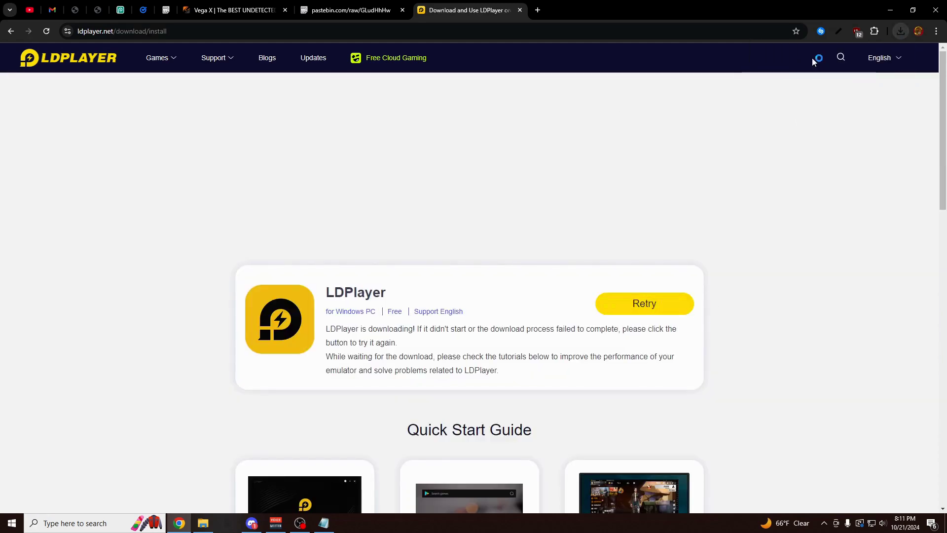
click(814, 56)
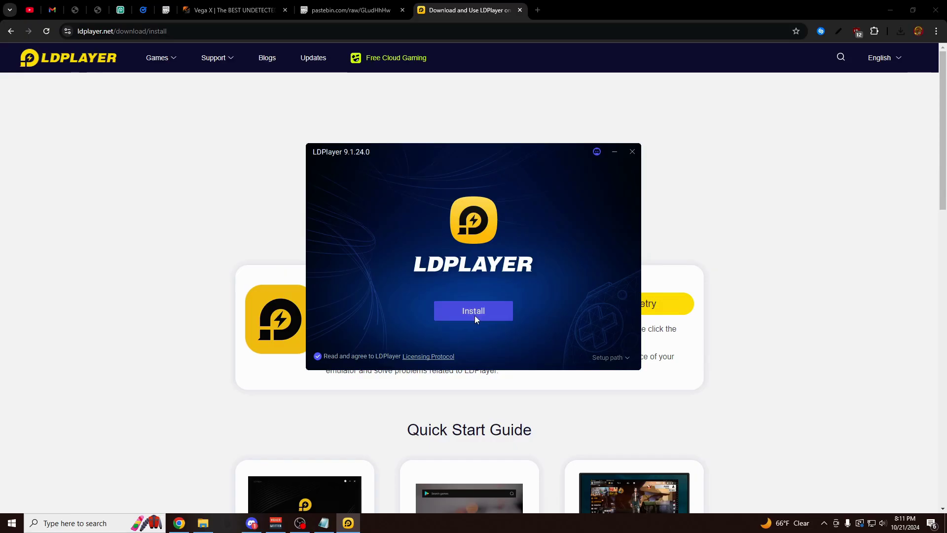
click(474, 316)
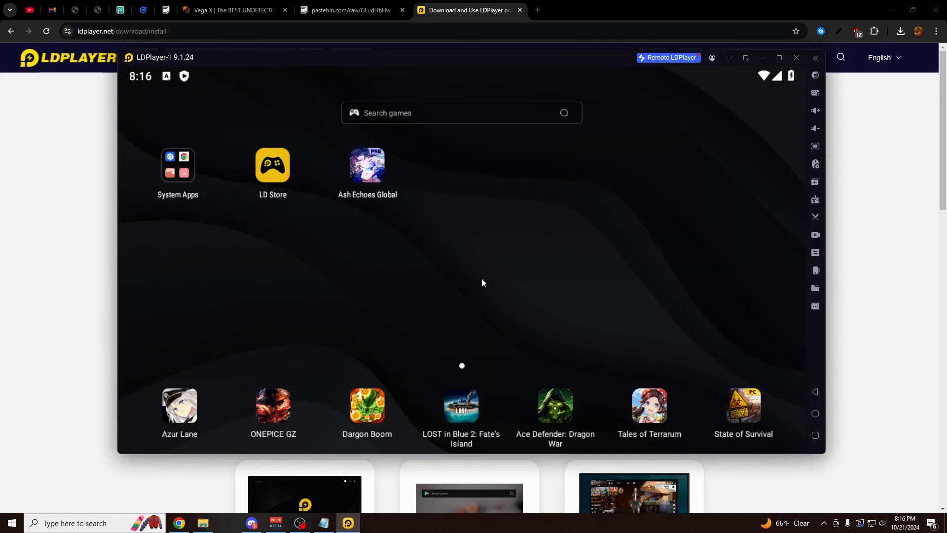
Step: Start Chrome inside LDPlayer without an account and ready its address bar for a URL
click(177, 169)
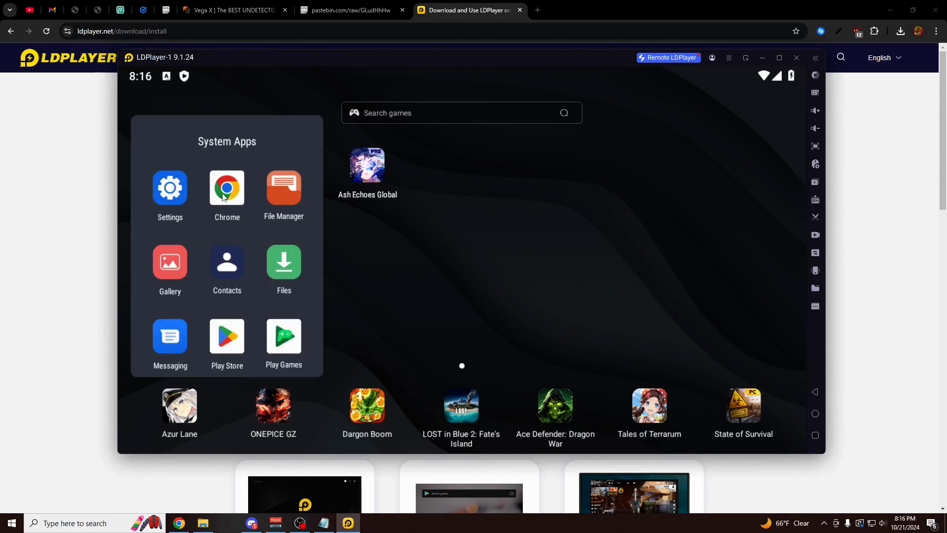
click(226, 191)
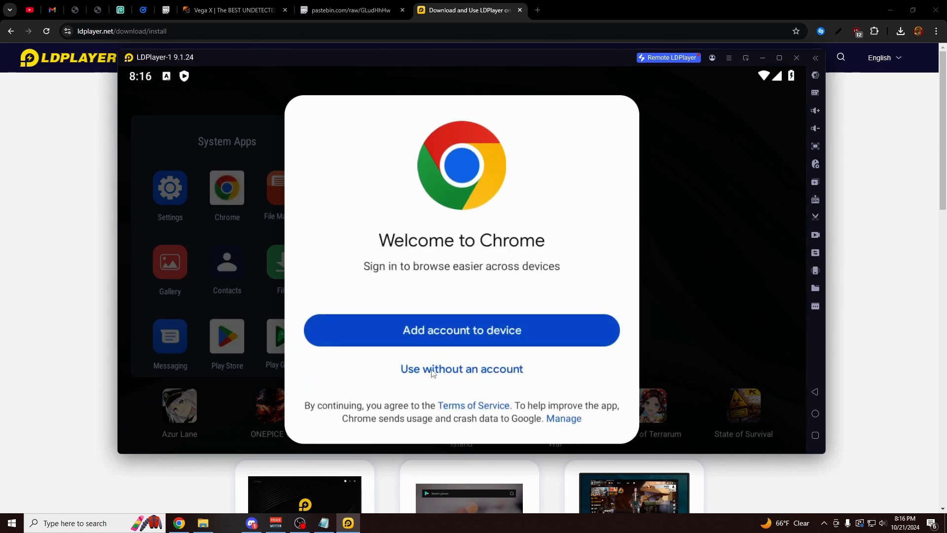
click(437, 371)
click(665, 426)
click(555, 422)
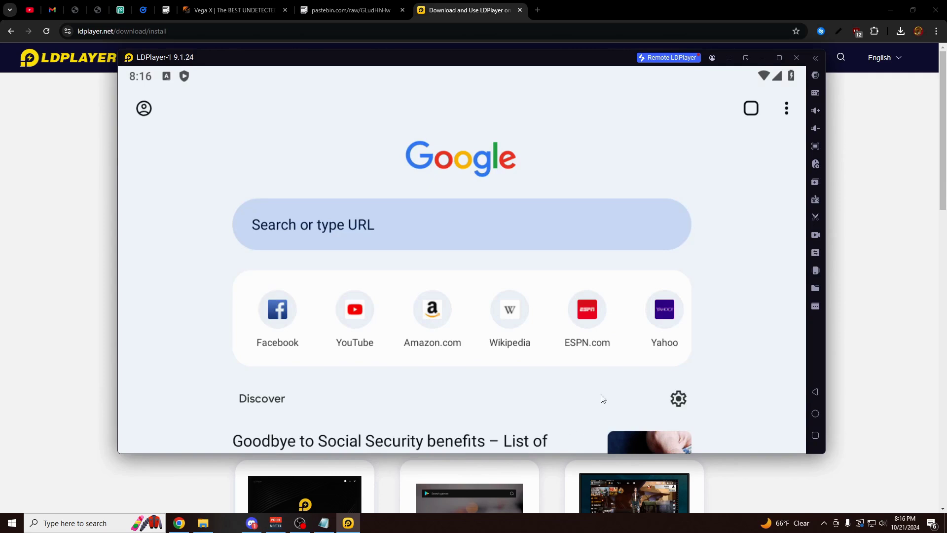
click(329, 237)
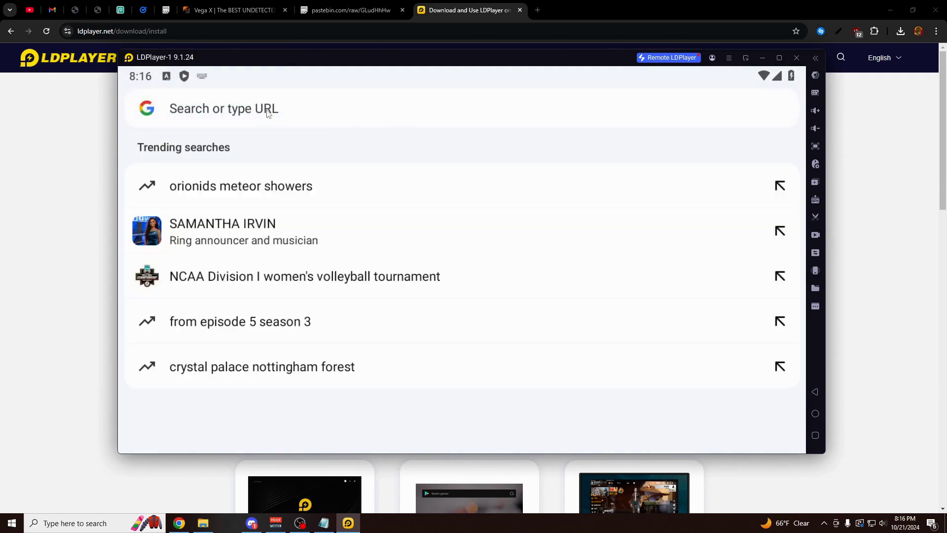
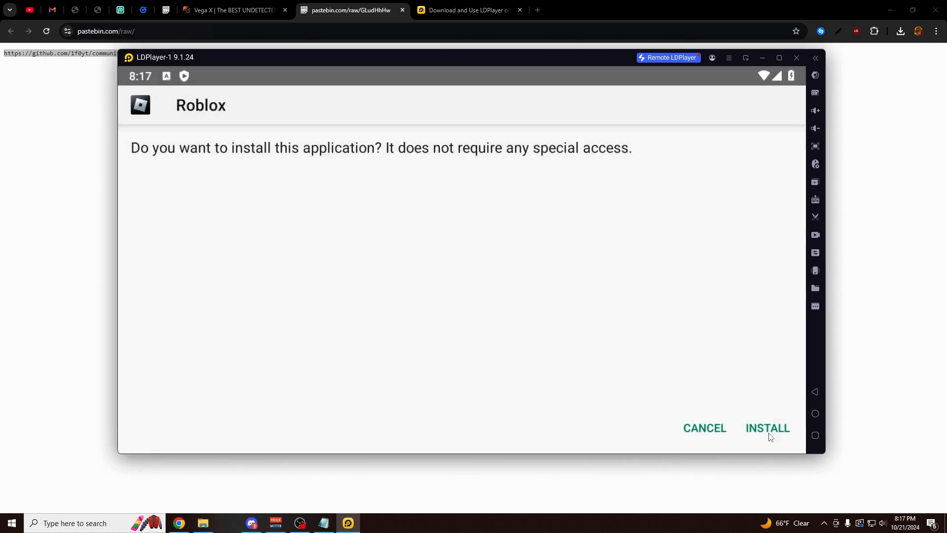
Step: Install the downloaded Roblox application in LDPlayer and allow it to access photos, media, and files
click(769, 434)
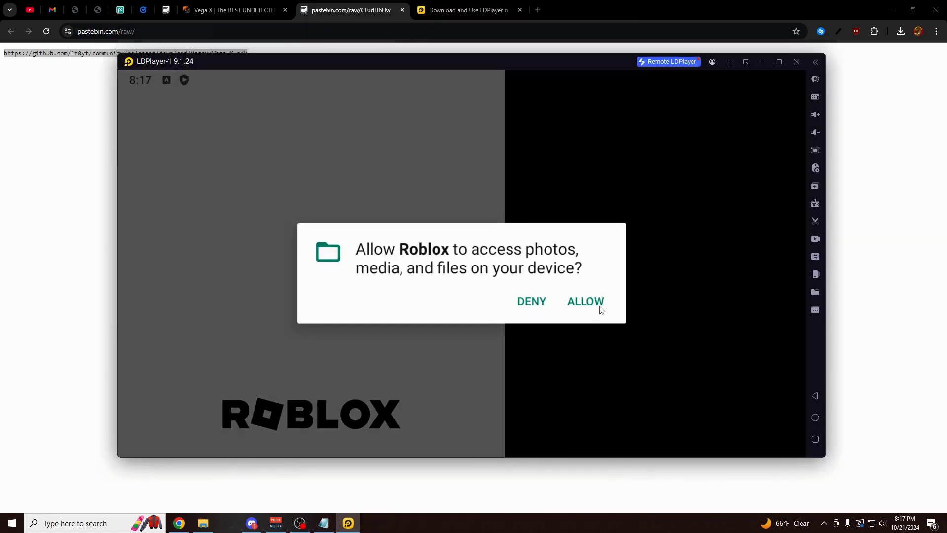
click(599, 308)
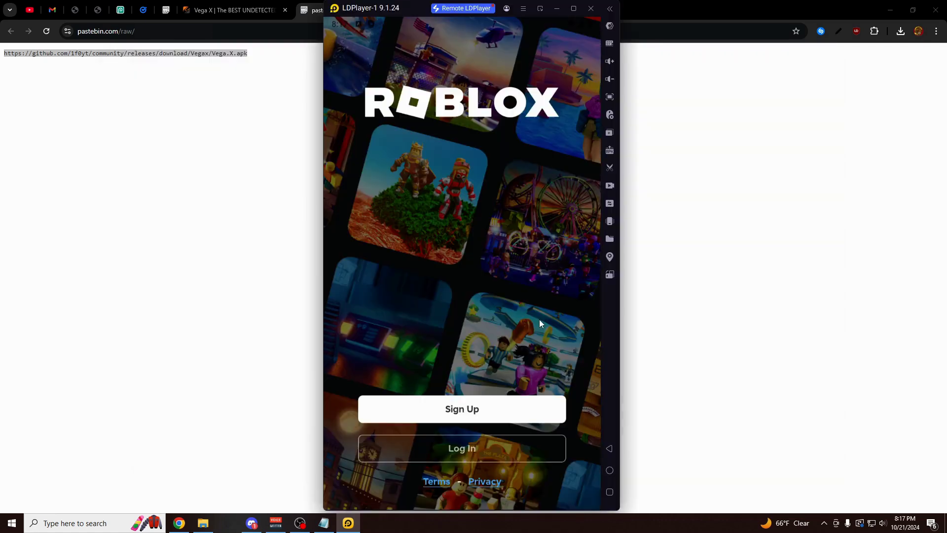
Step: Log in to the existing Roblox account and launch the Prison Life game
click(510, 447)
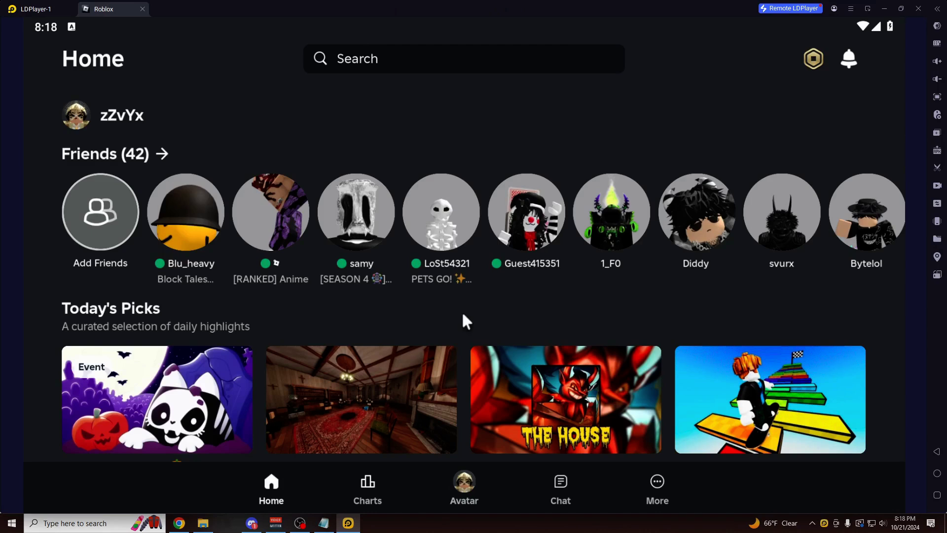
scroll(463, 316, down, 10)
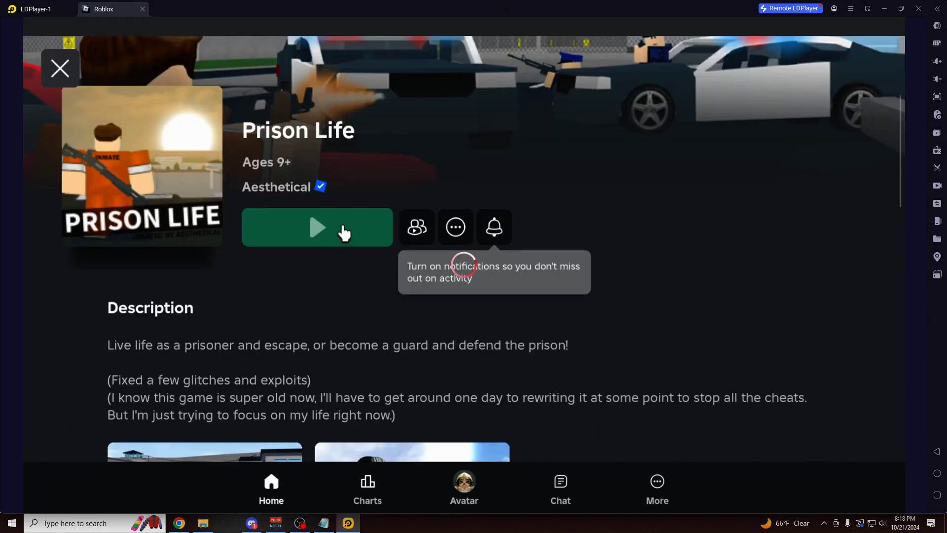
click(344, 230)
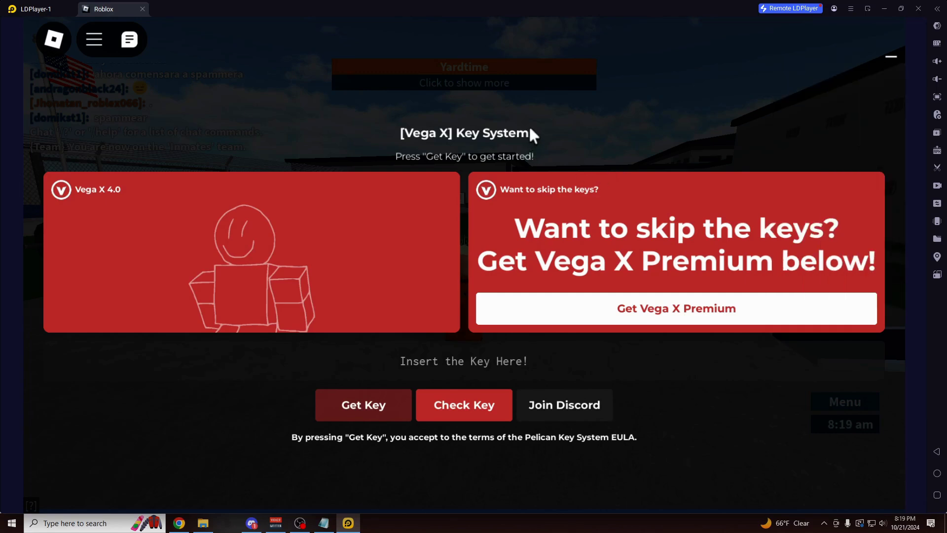
Step: Request a Vega X key and complete checkpoint 1 of 2 through Linkvertise
click(351, 404)
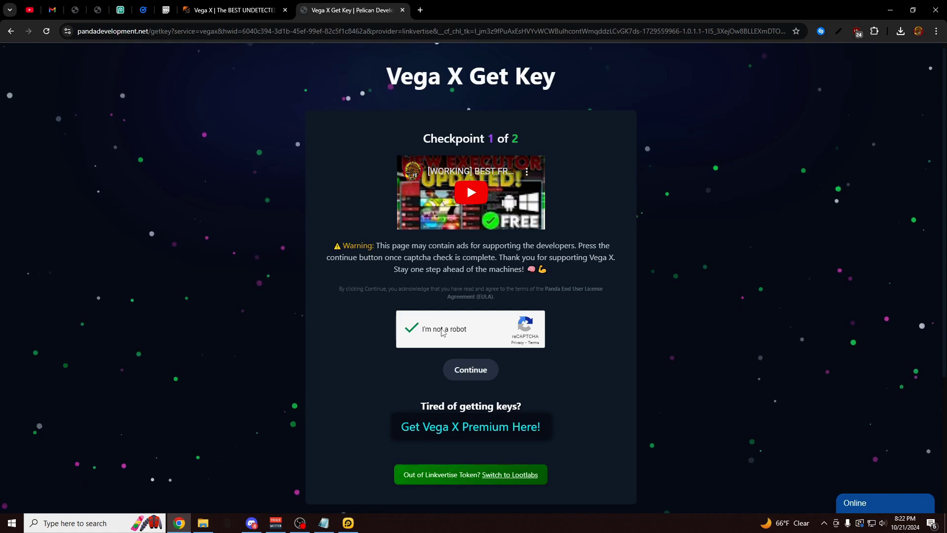
click(474, 370)
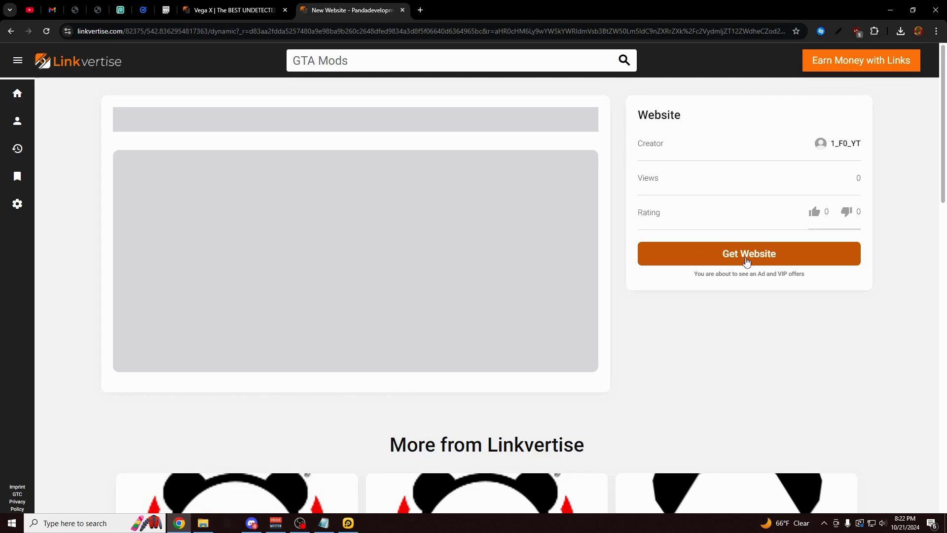
click(740, 254)
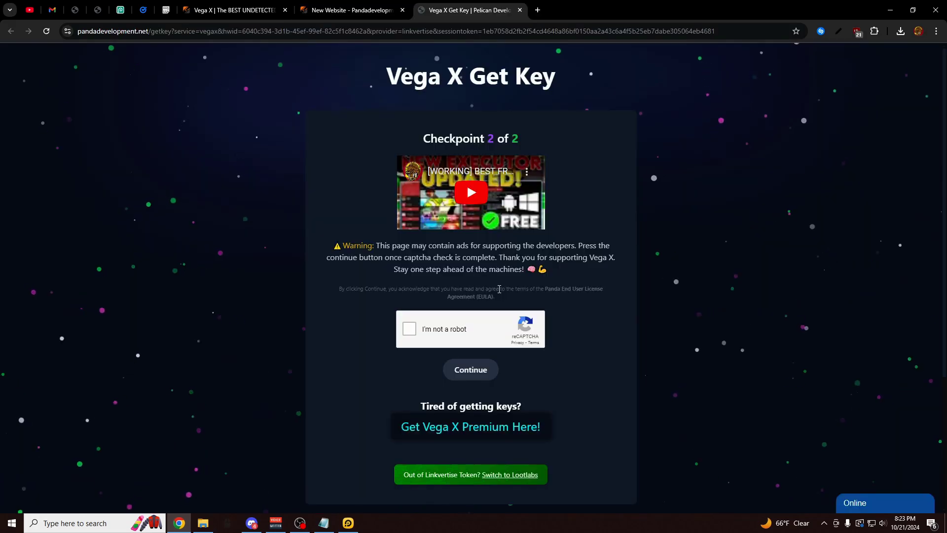
Step: View the Vega X Premium key offers in the online store and switch to LDPlayer
click(468, 428)
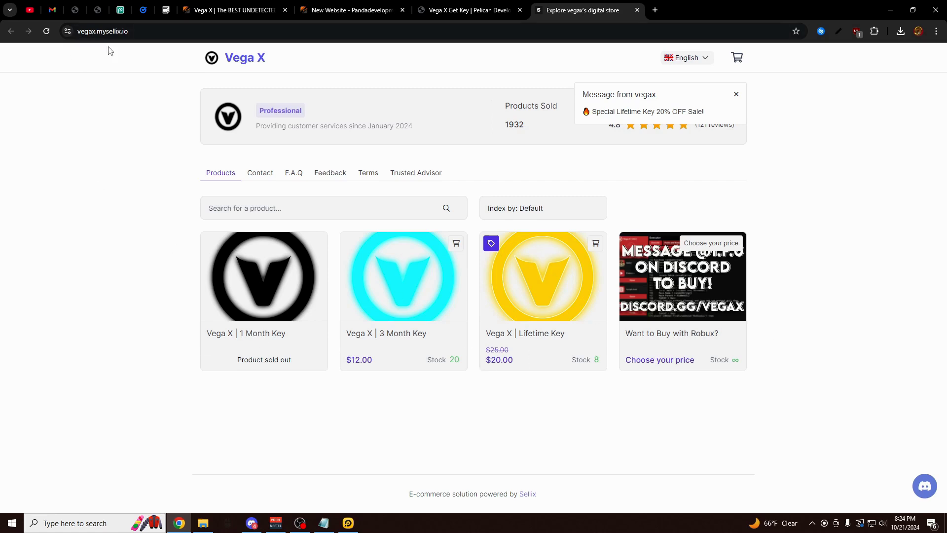
click(349, 523)
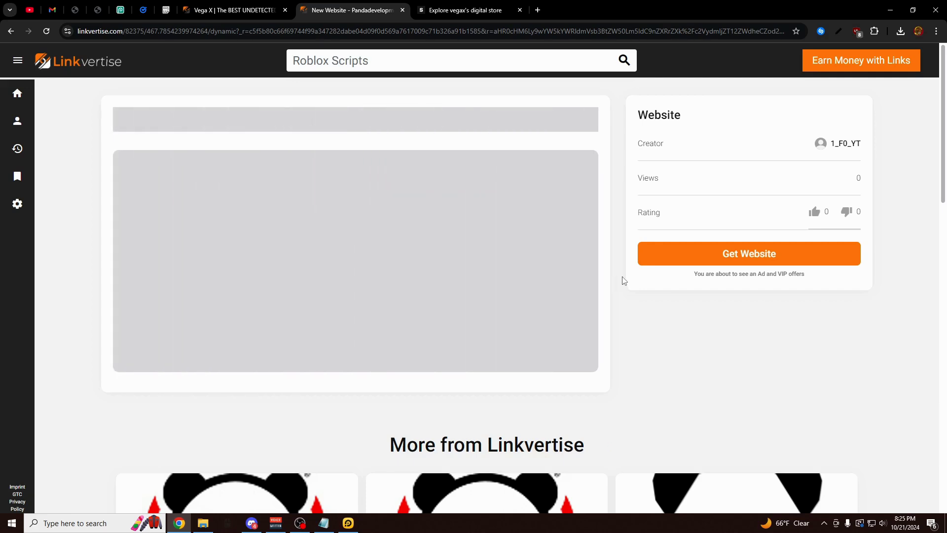
Step: Complete the second Linkvertise checkpoint and select the generated Vega X key for copying
click(671, 255)
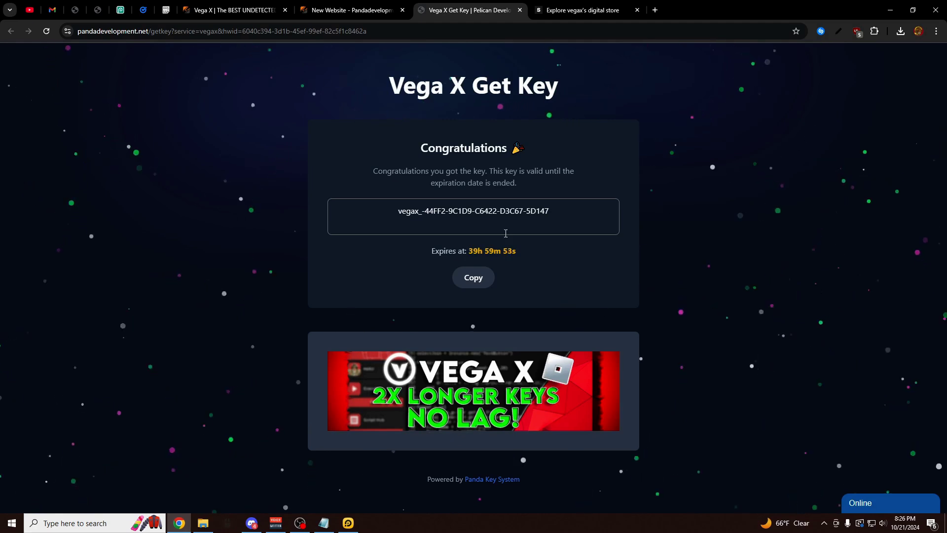
triple_click(463, 211)
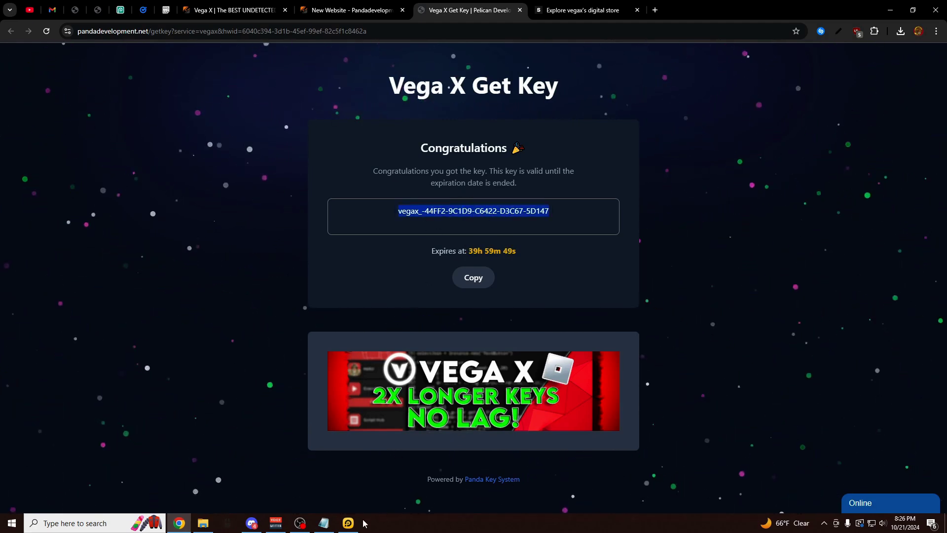
Step: Paste the access key into the Vega X Key System in LDPlayer, verify it, and open the Executor
click(348, 524)
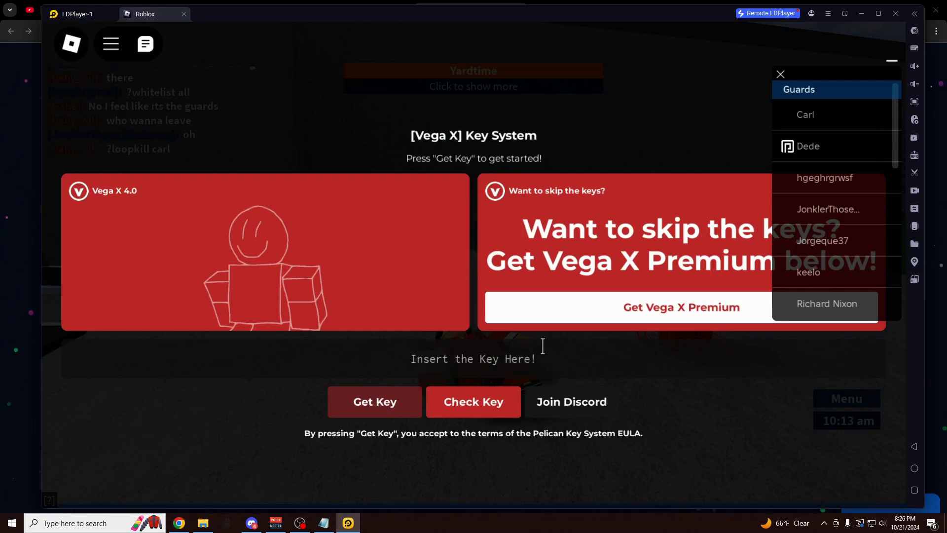
click(489, 366)
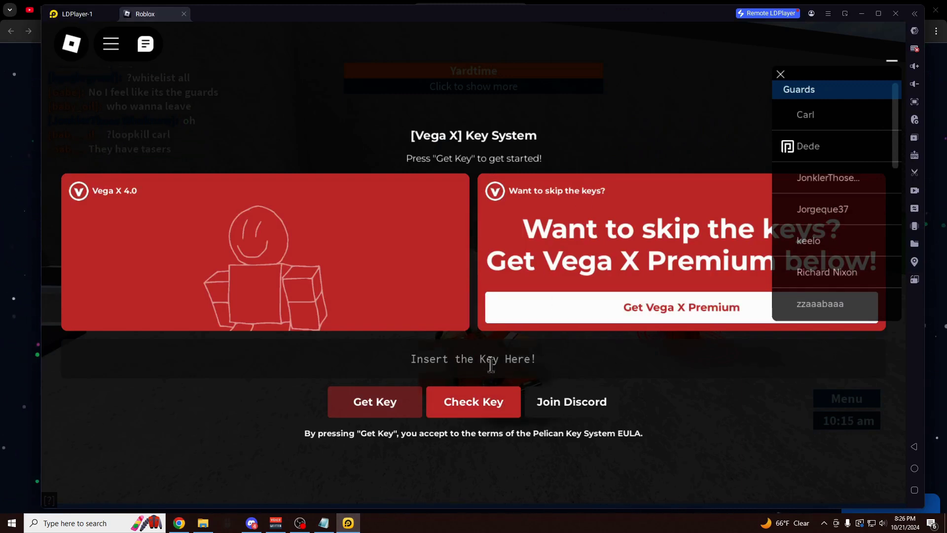
key(ctrl+v)
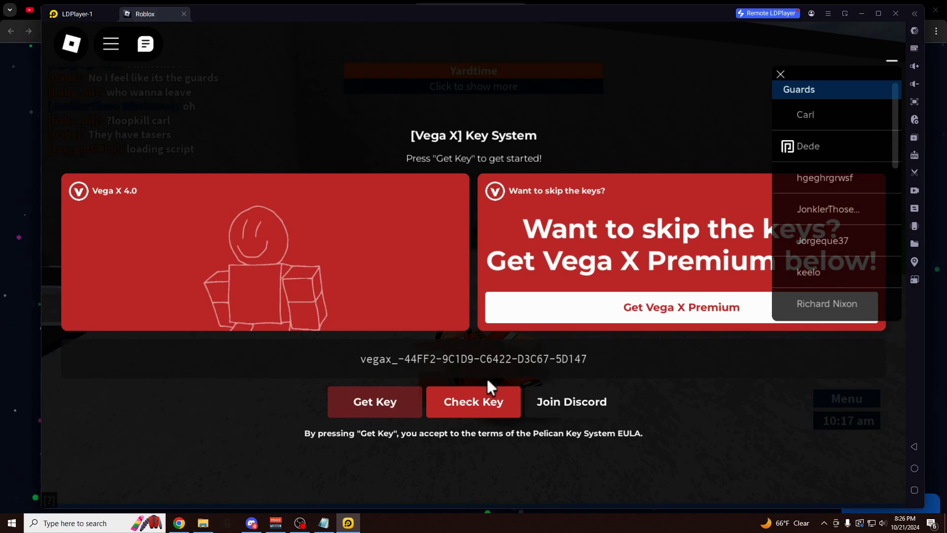
click(462, 401)
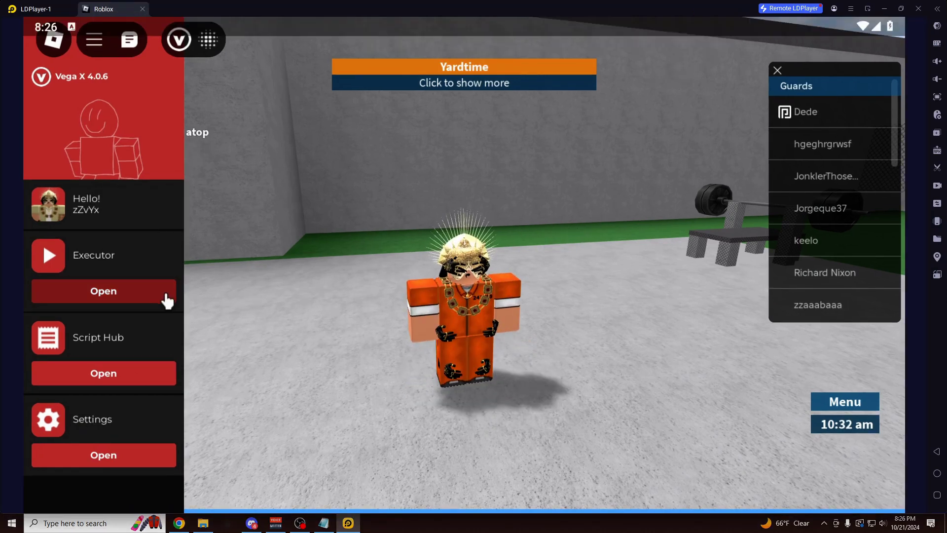
click(166, 298)
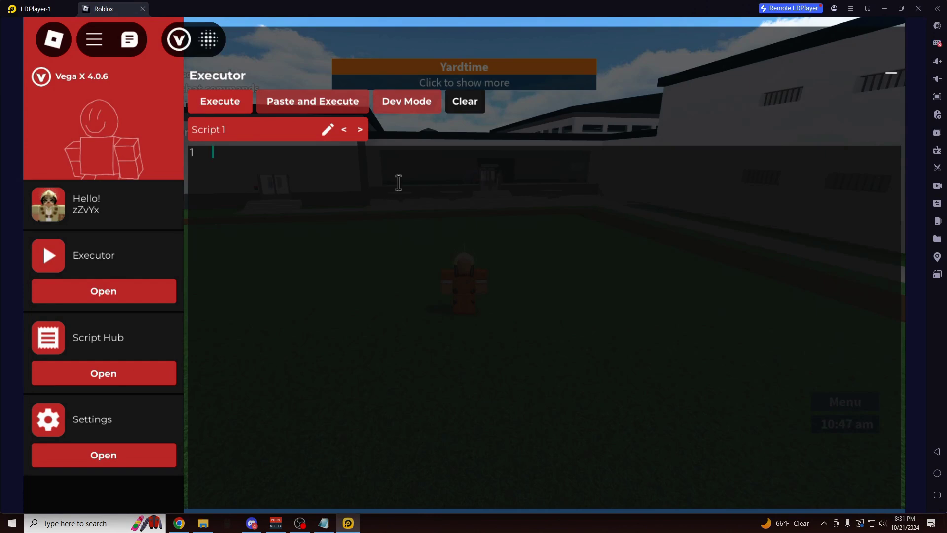
Step: Paste the Prison-Life-Tiger-Admin-V3 loadstring script into the Executor, execute it, and close the Vega X menu
key(ctrl+v)
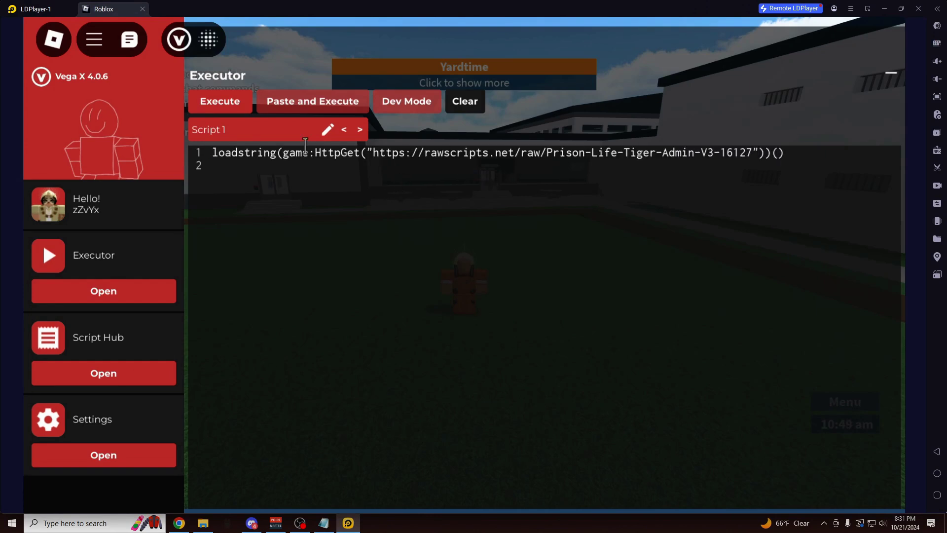
click(225, 103)
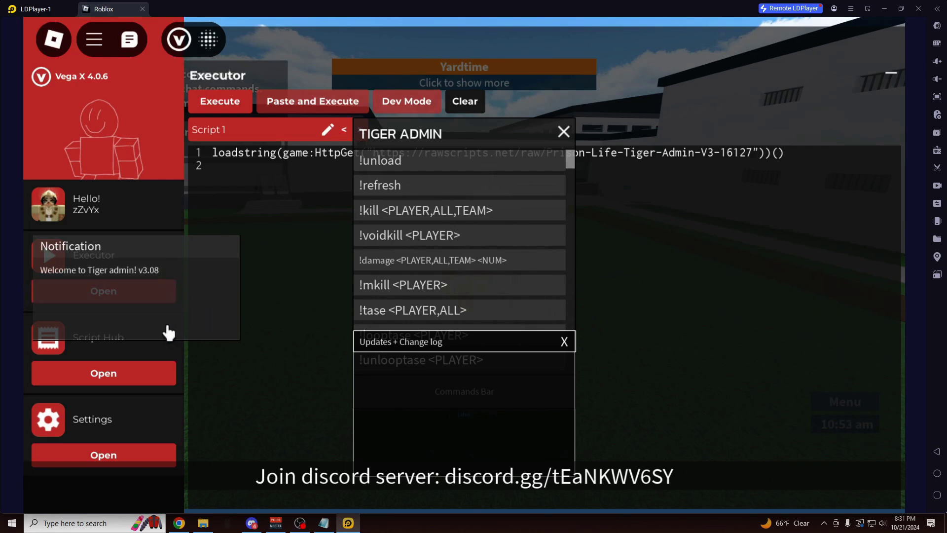
click(148, 288)
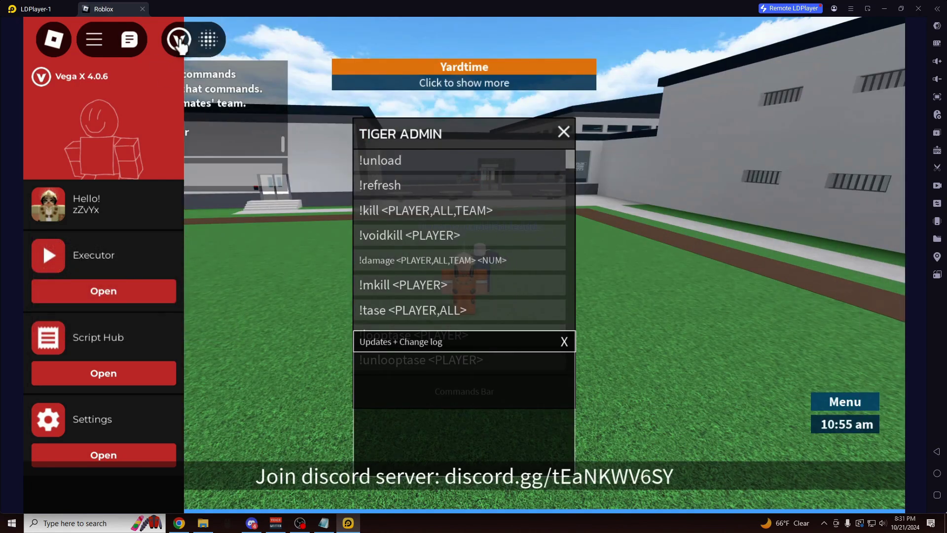
click(179, 39)
Step: Send the command "!kill all" in the game chat and close the Tiger Admin command list
click(193, 176)
text(!kill all)
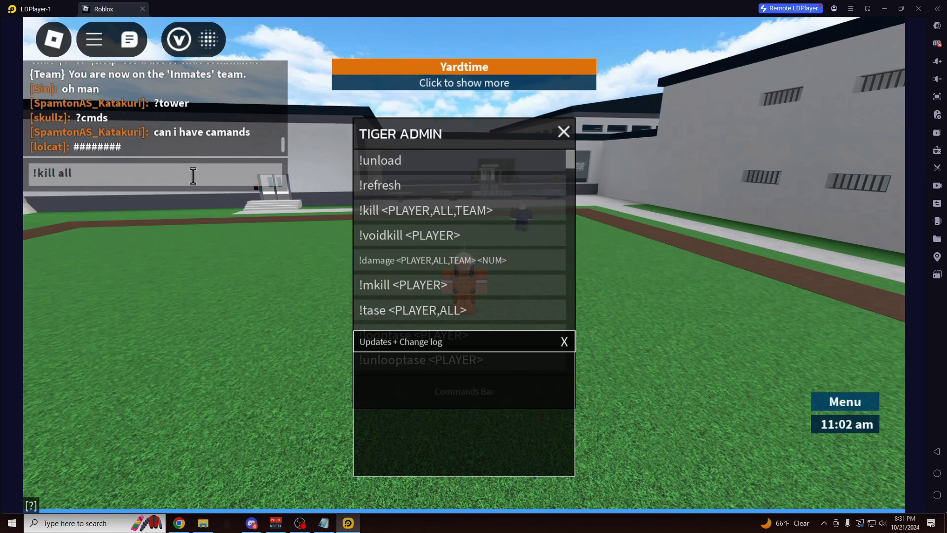
key(Return)
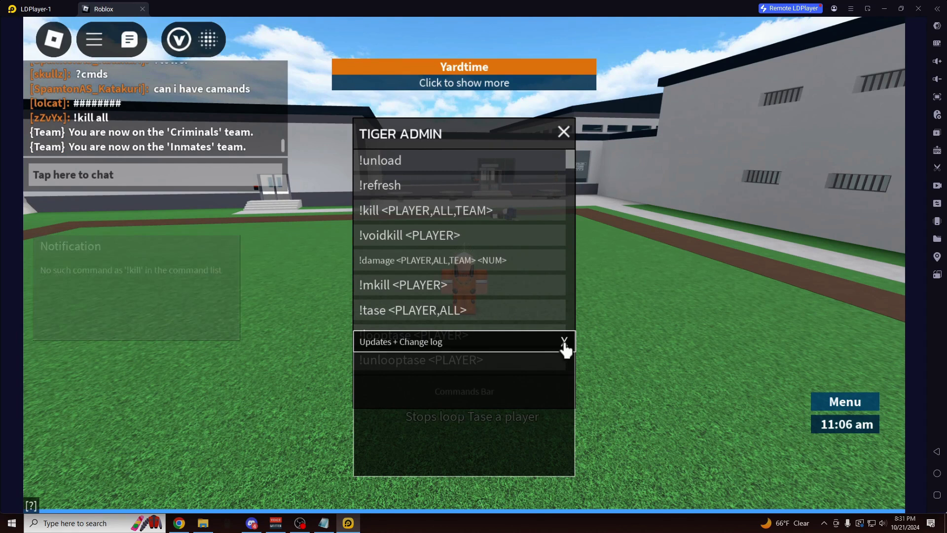
click(565, 132)
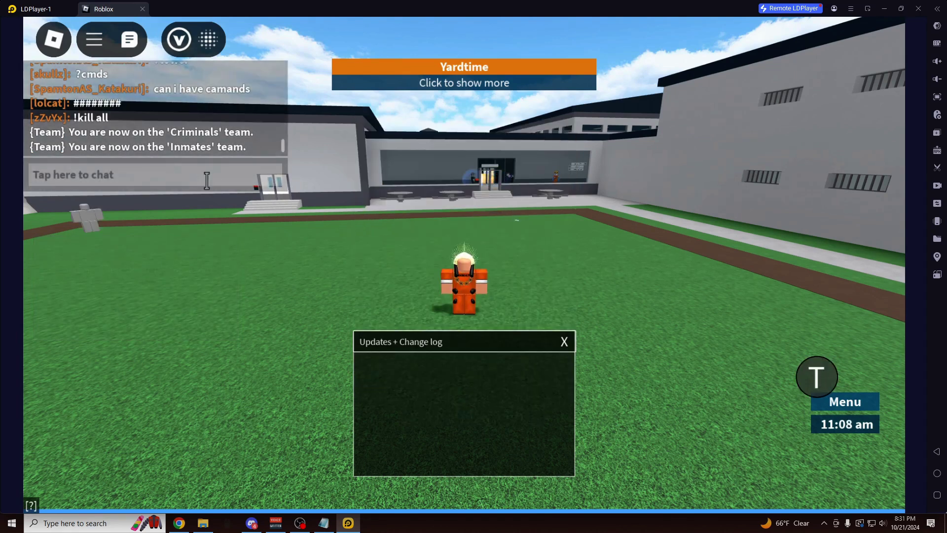
Step: Send the "!kill all" chat command once more with the Tiger Admin command list closed
click(209, 175)
text(!kill all)
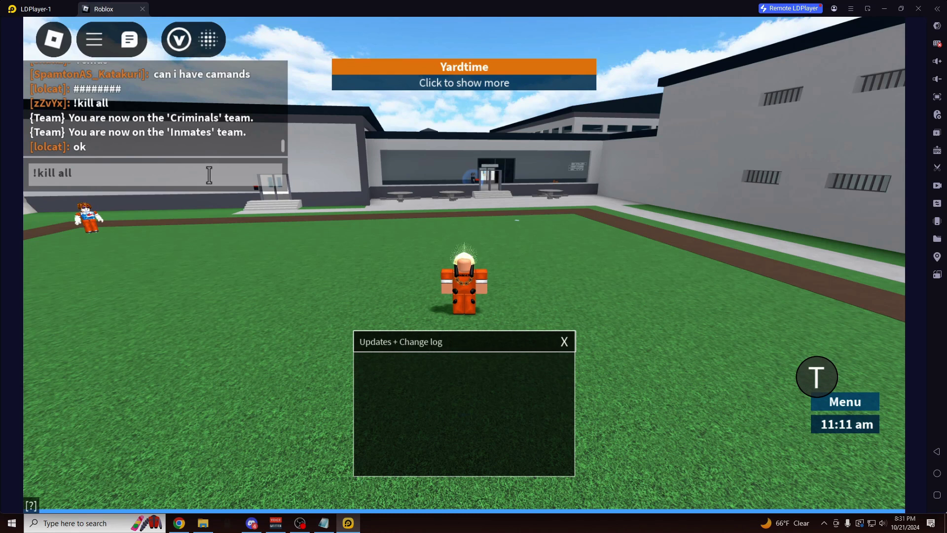
key(Return)
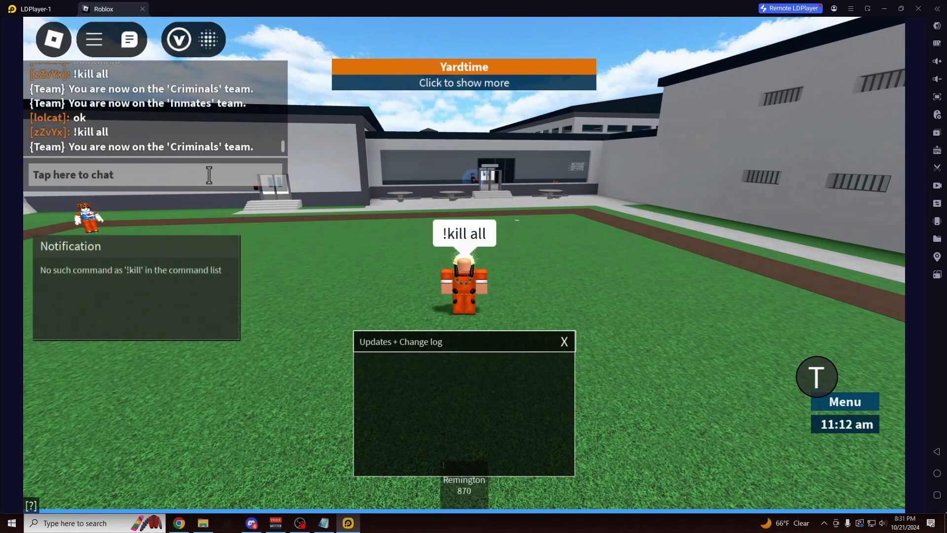
drag(594, 185, 305, 203)
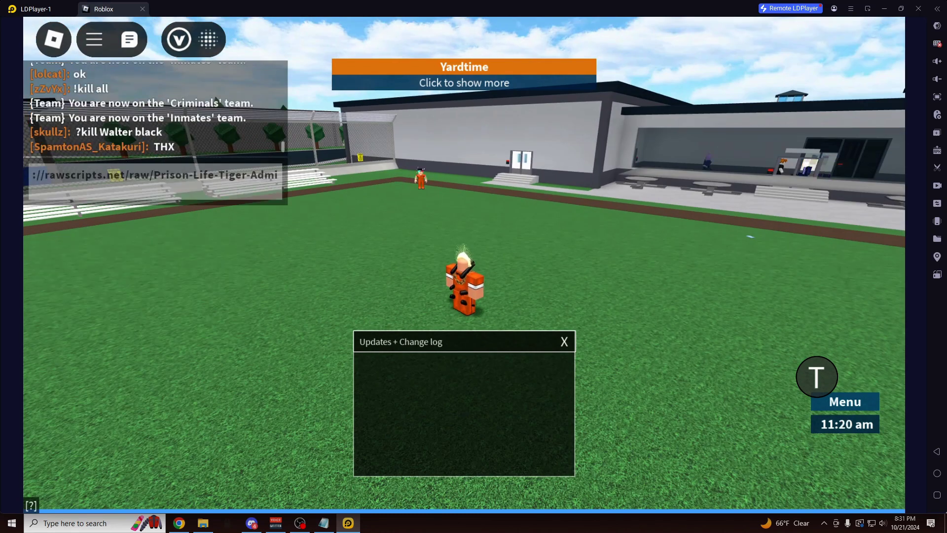
Step: Search the Vega X Script Hub for "infinite yield admin" and run the Infinite Yield Admin Commands Script
click(179, 39)
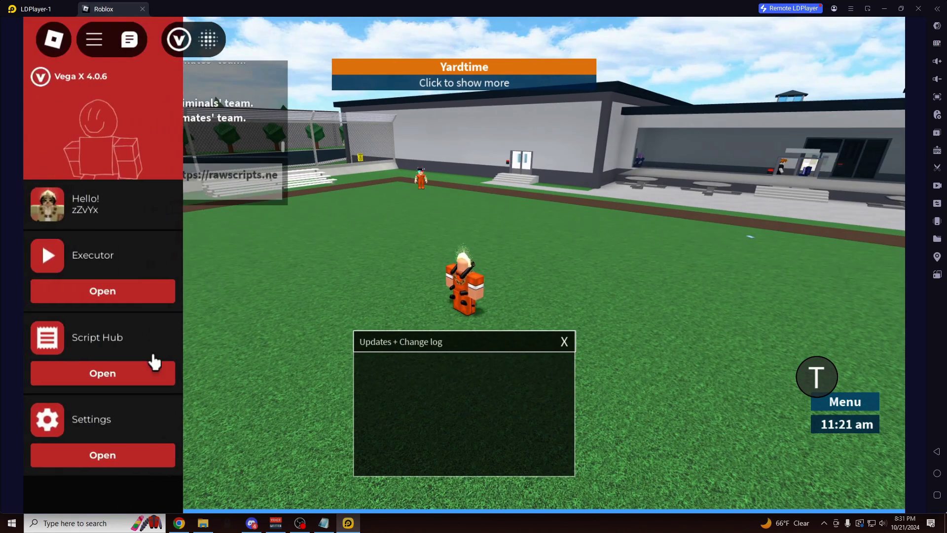
click(153, 368)
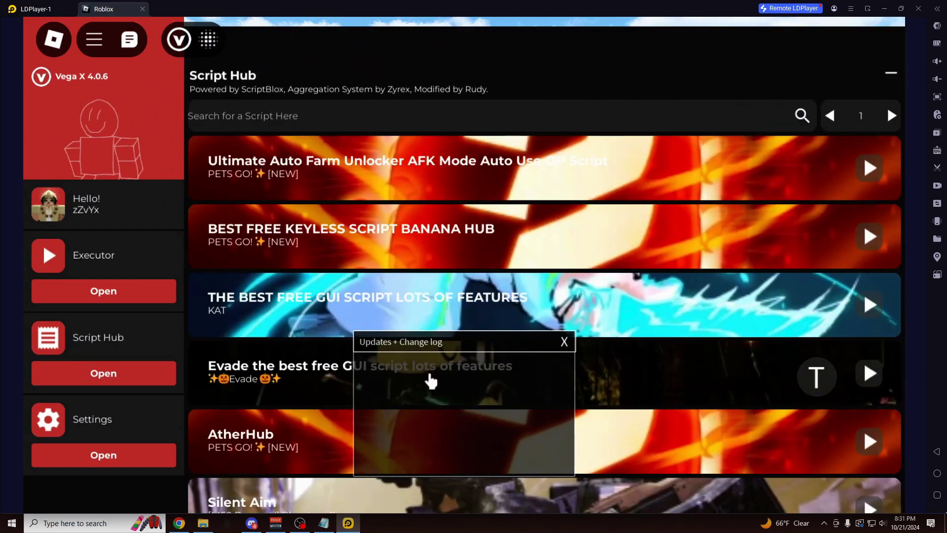
click(316, 115)
text(infinite yield admin)
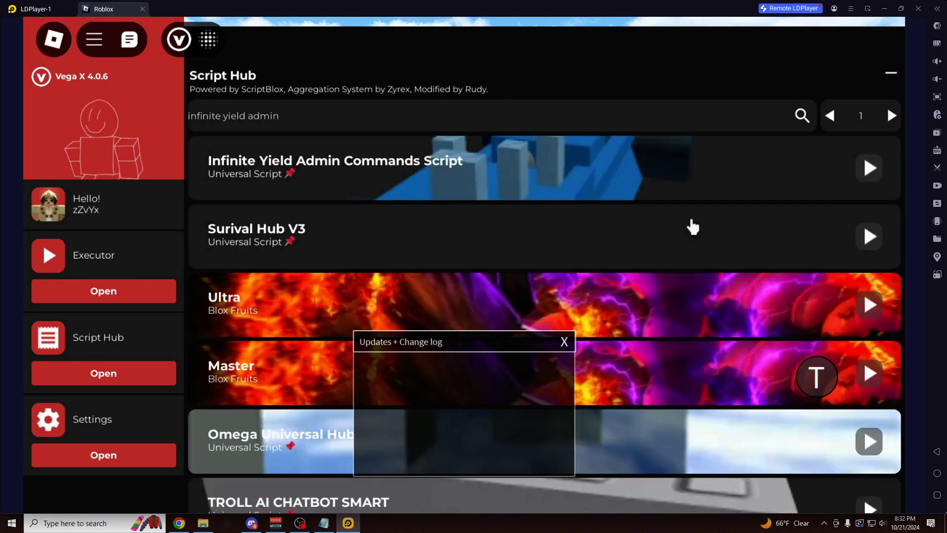
click(869, 170)
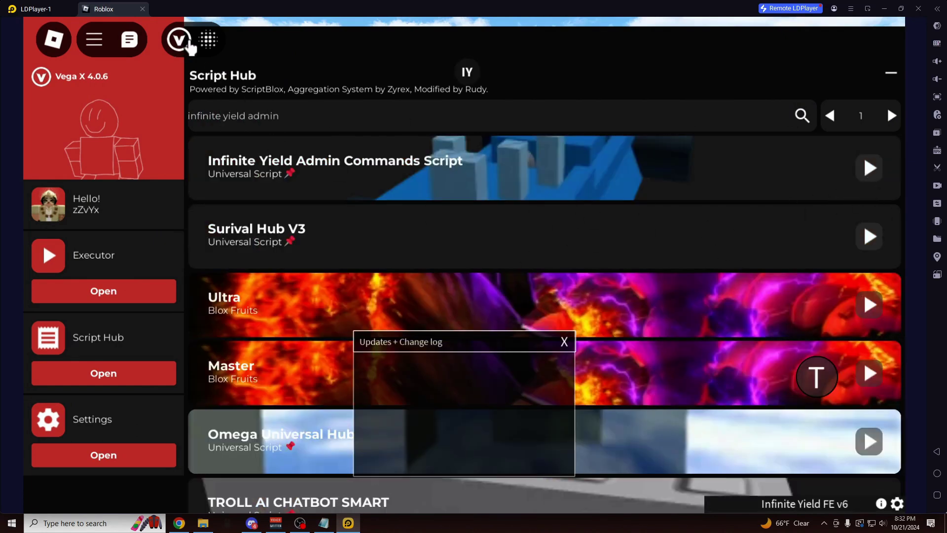
click(173, 44)
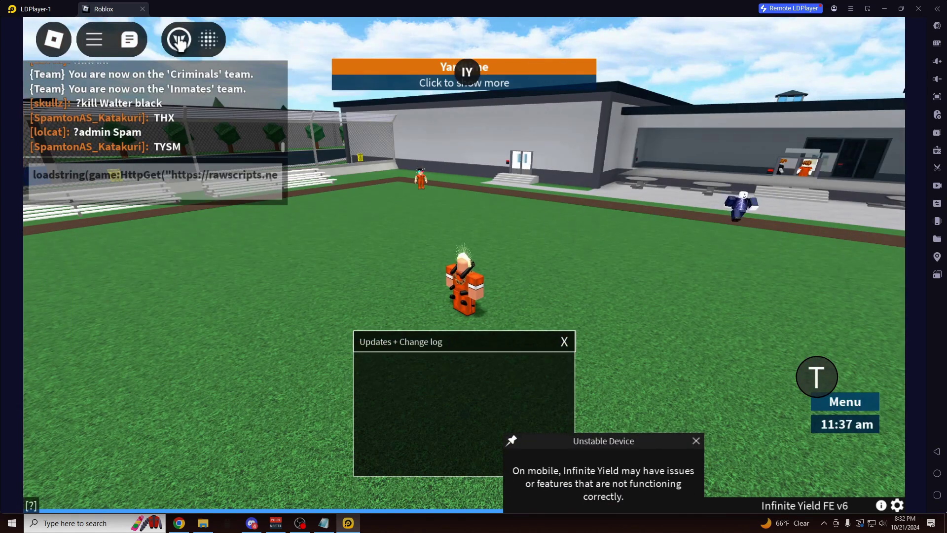
Step: Run Dex from the Script Hub, expand Workspace in its Explorer, and collapse the Explorer and Properties windows
click(179, 45)
click(123, 377)
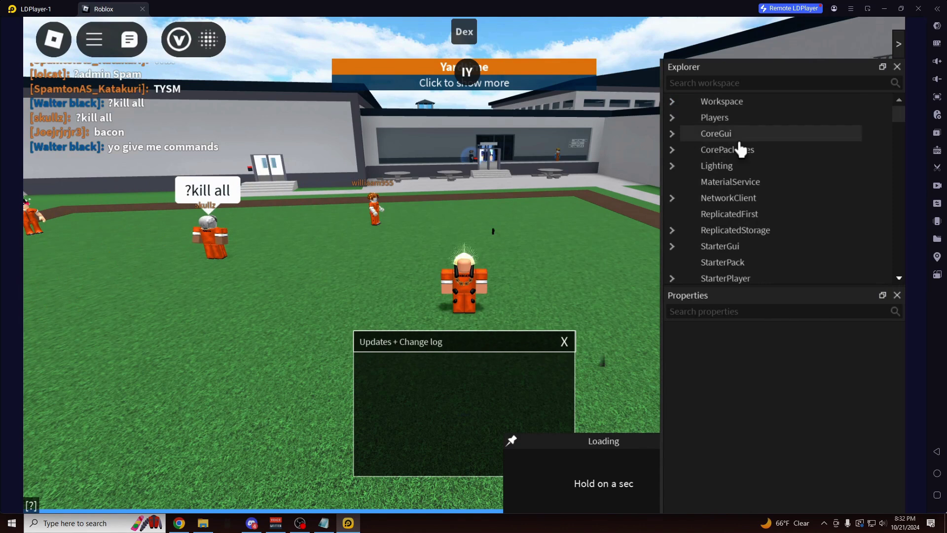
click(706, 106)
click(672, 102)
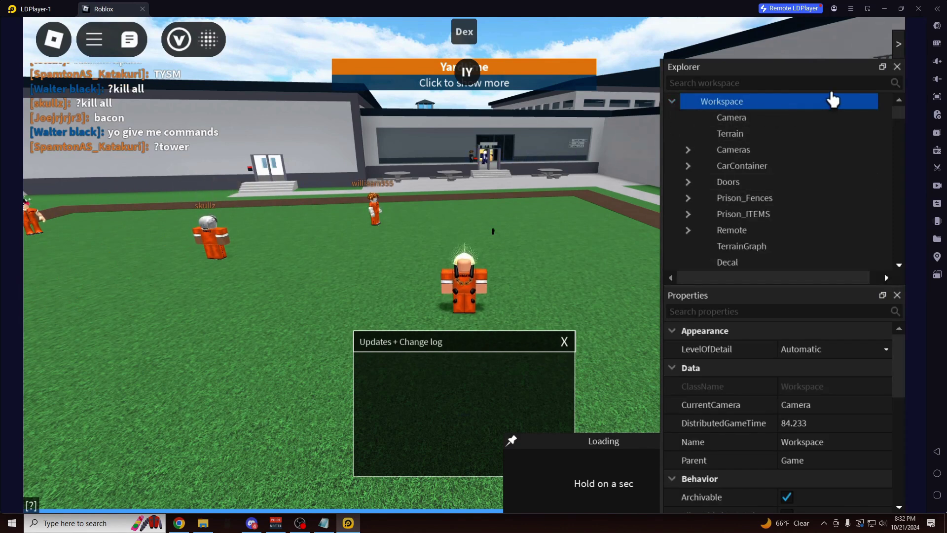
click(896, 47)
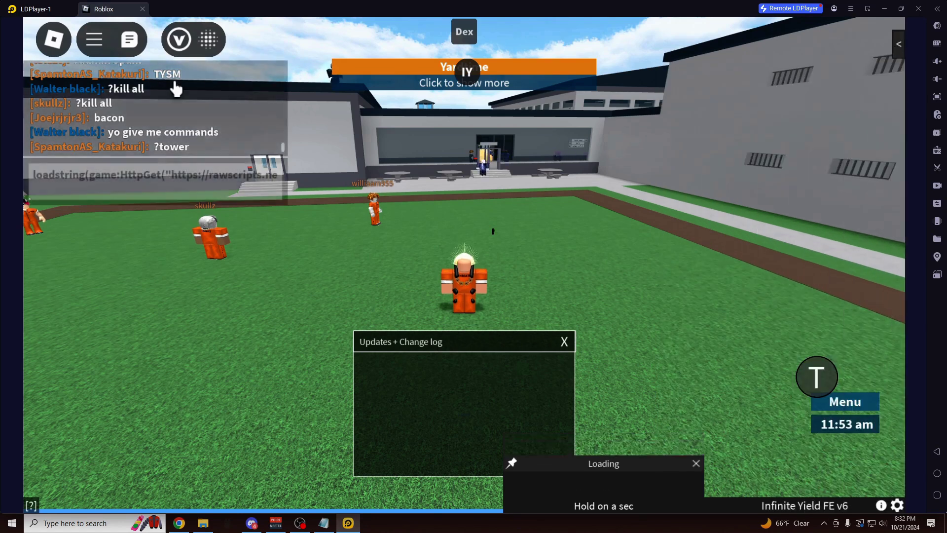
Step: Open the Vega X settings, and in Blox Fruits paste and execute the RelzHub script through the Executor
click(178, 39)
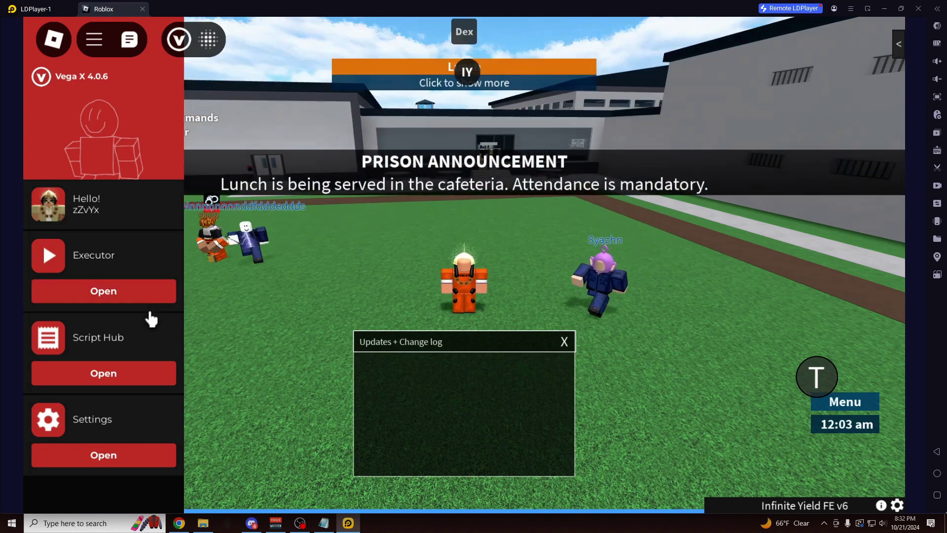
click(119, 459)
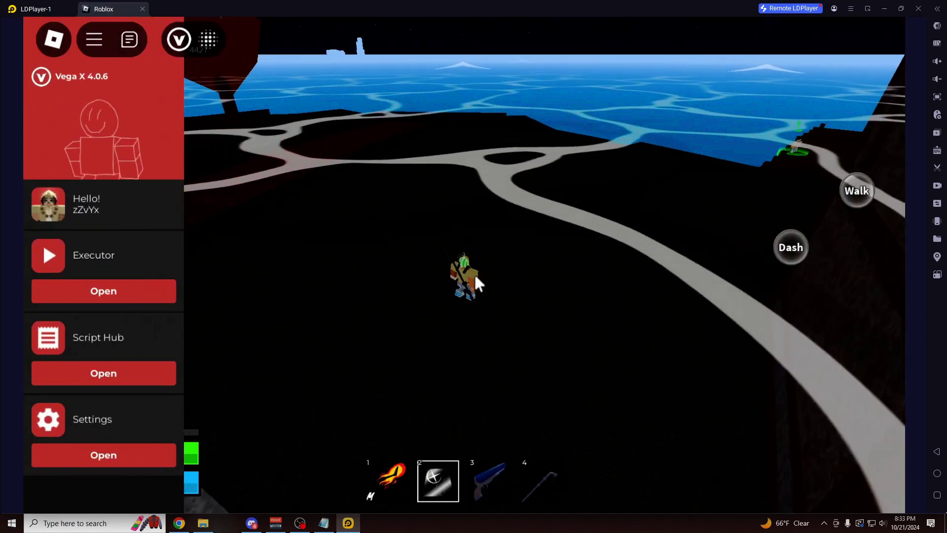
click(131, 290)
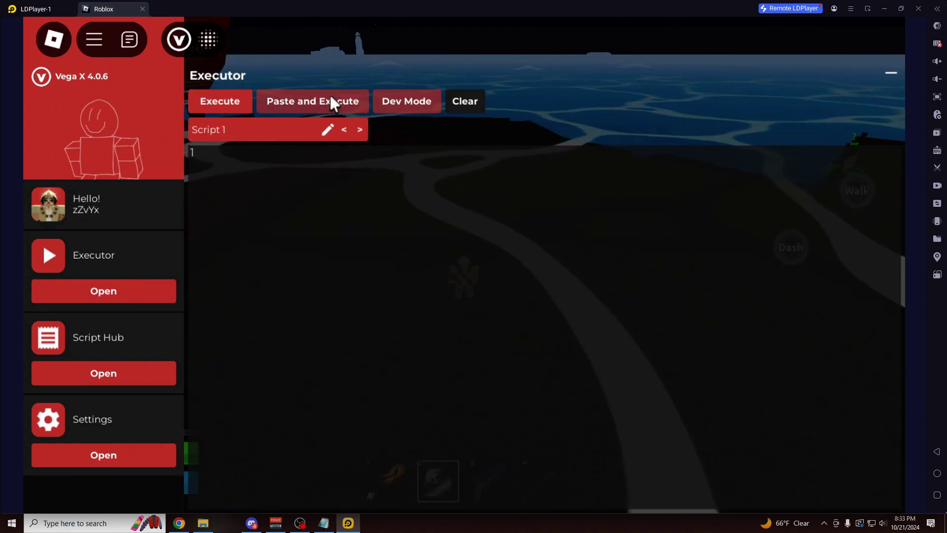
click(330, 101)
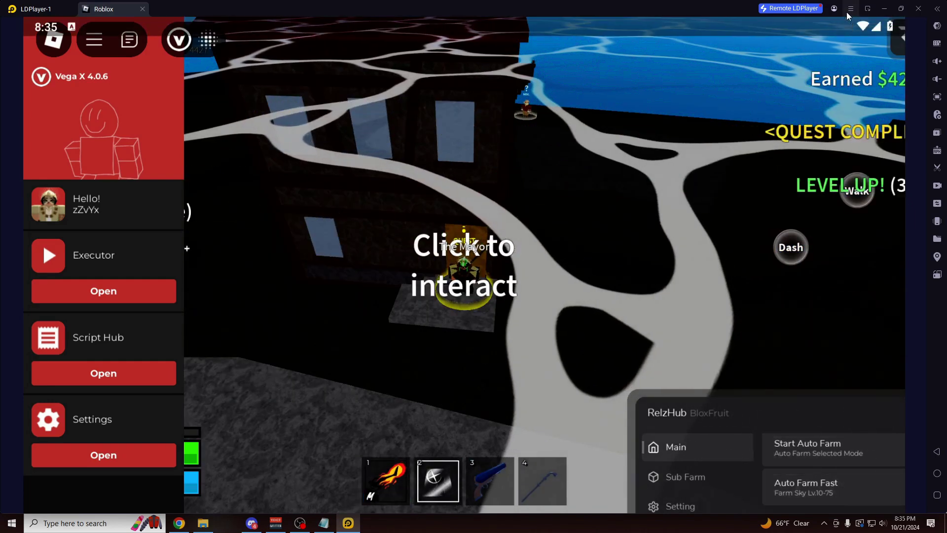
Step: Open the LDPlayer settings and review the resolution, window and FPS options under Display
click(850, 10)
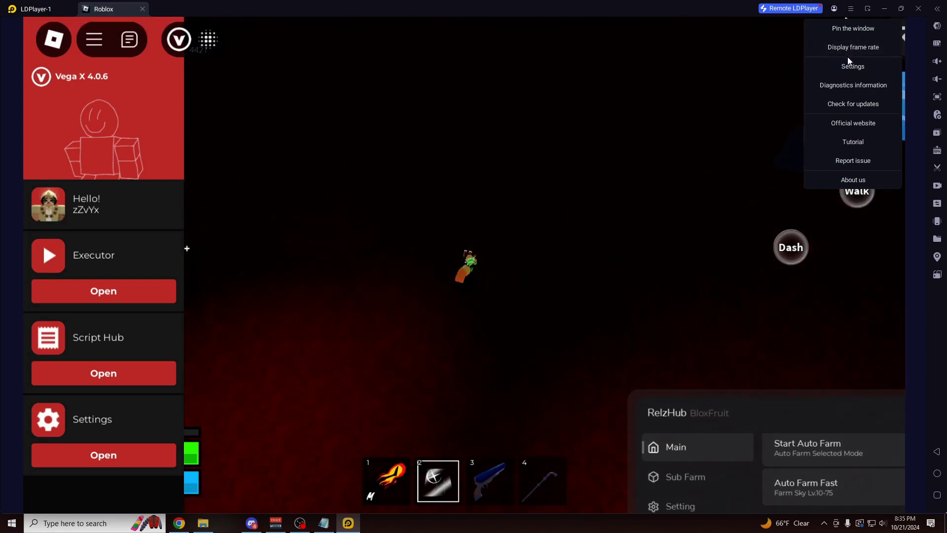
click(844, 65)
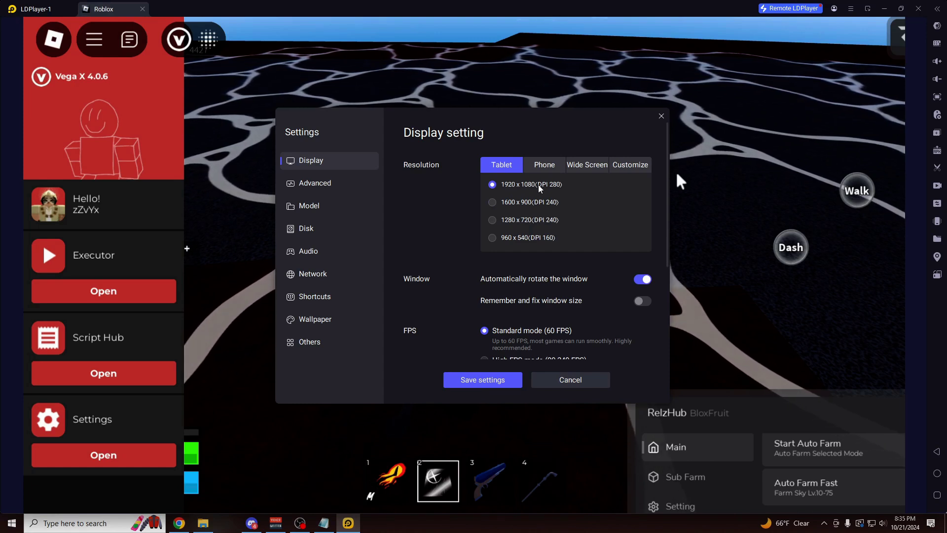
drag(415, 117, 582, 105)
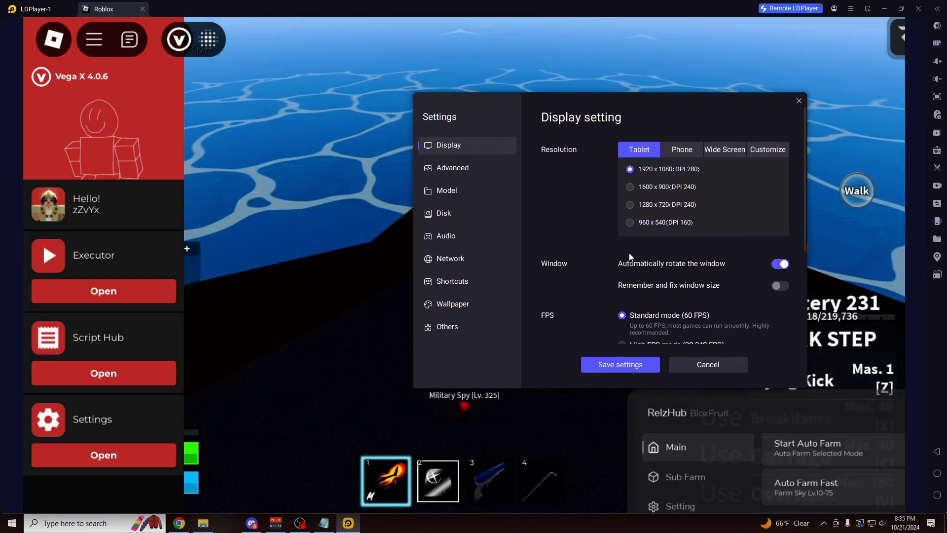
scroll(629, 253, down, 3)
Step: Set the emulator's advanced performance options to 8 CPU cores and 8192M of RAM
click(453, 168)
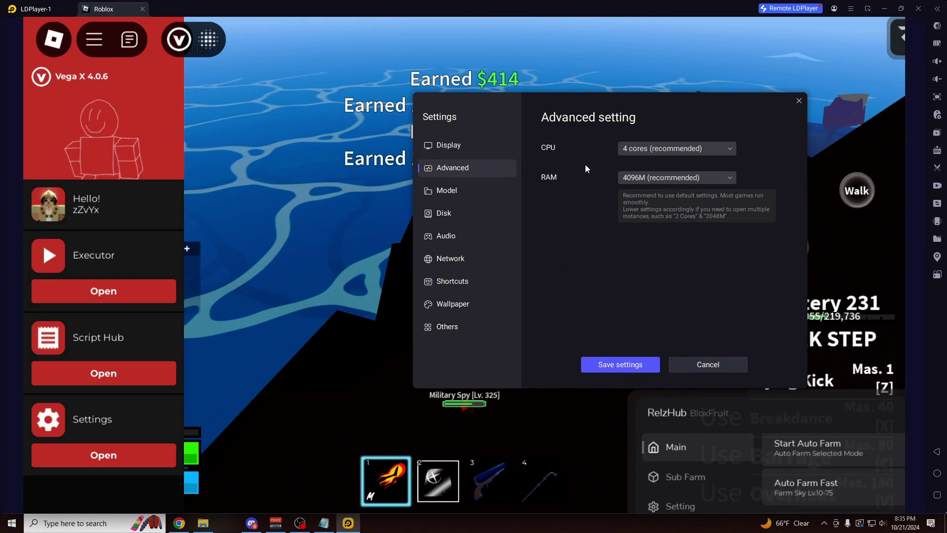
click(691, 149)
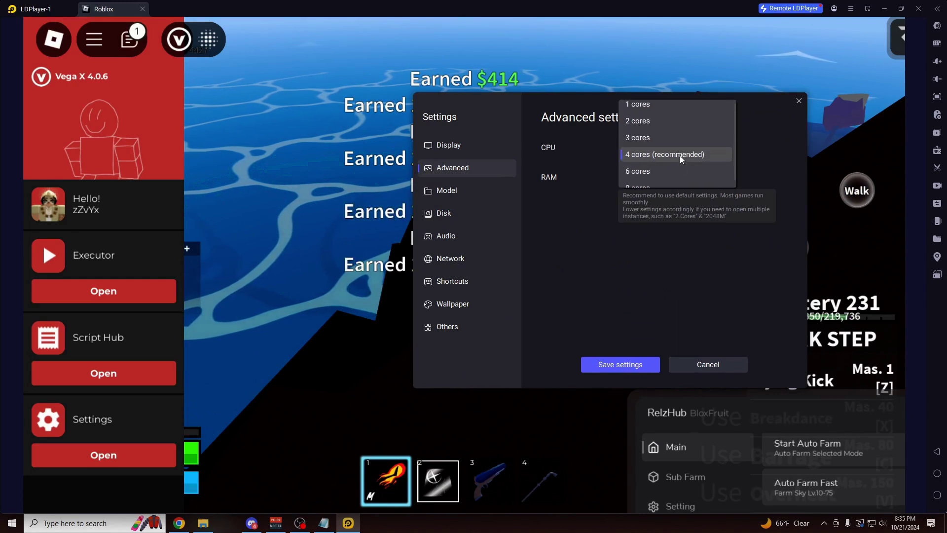
click(679, 155)
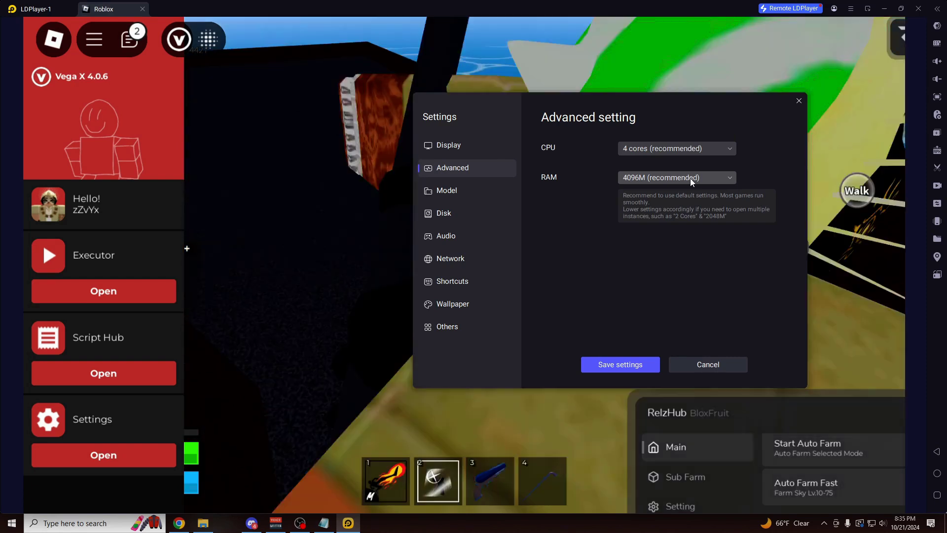
click(690, 179)
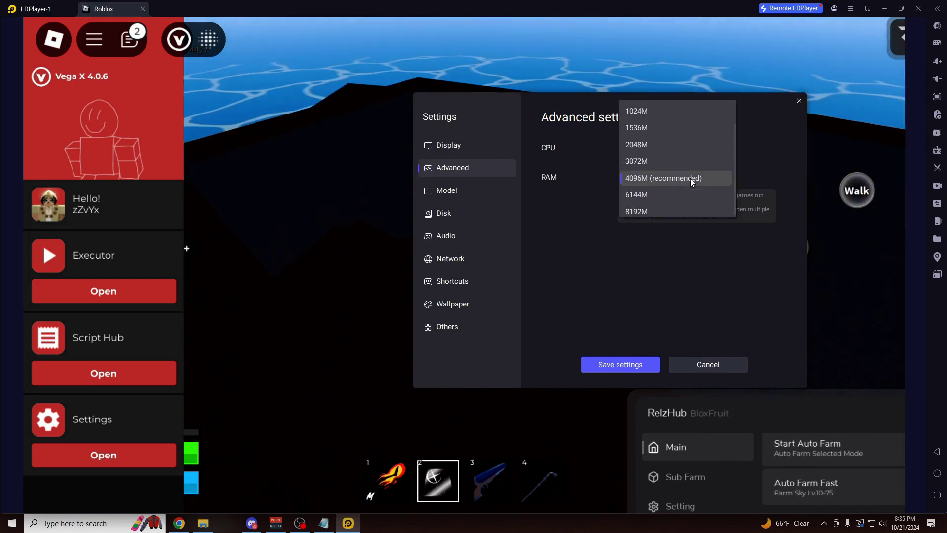
click(640, 207)
click(654, 147)
scroll(654, 173, down, 1)
click(653, 184)
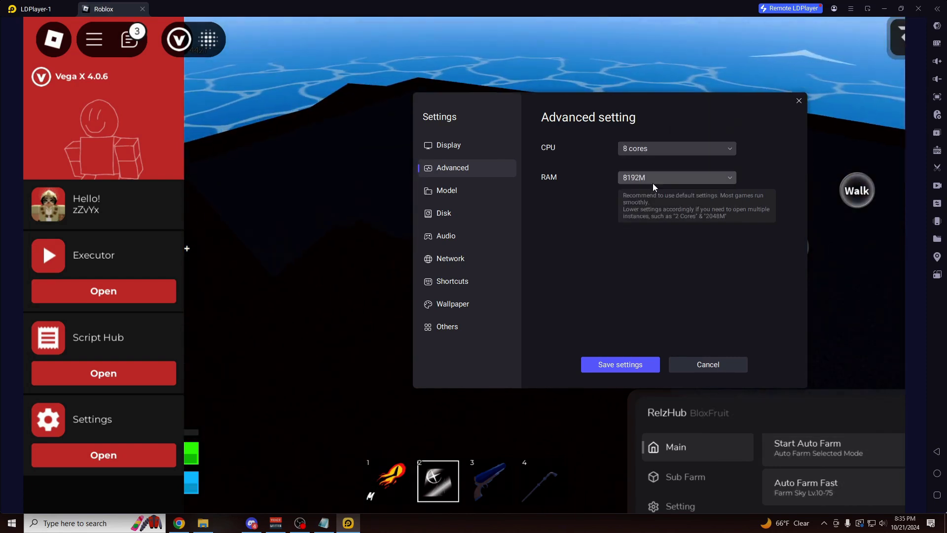
Step: Set the emulator's preset phone brand to samsung in the model settings
click(487, 192)
click(664, 143)
click(701, 169)
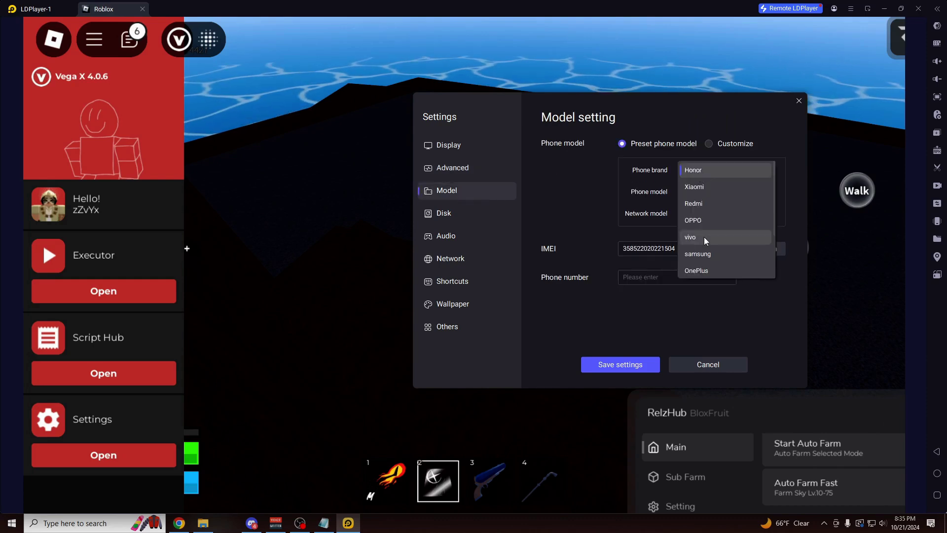
scroll(714, 221, up, 2)
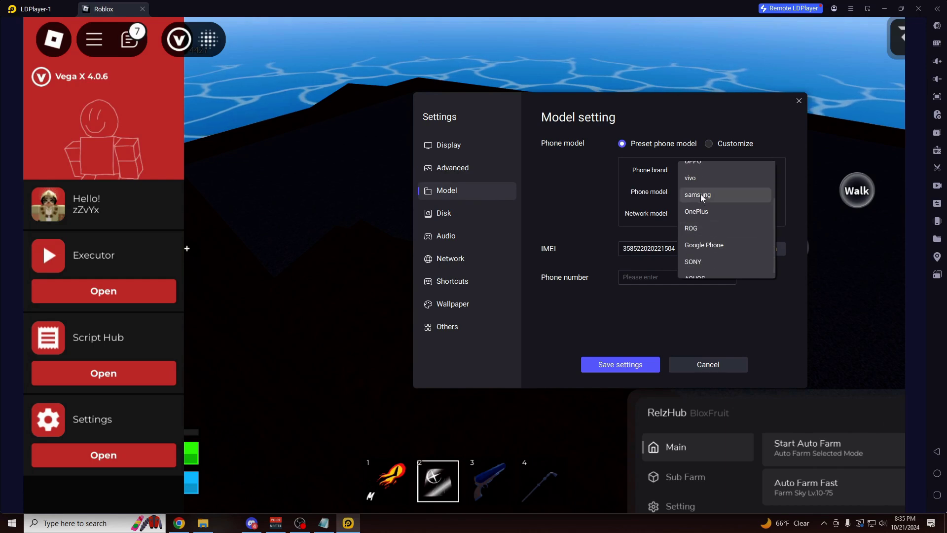
click(700, 194)
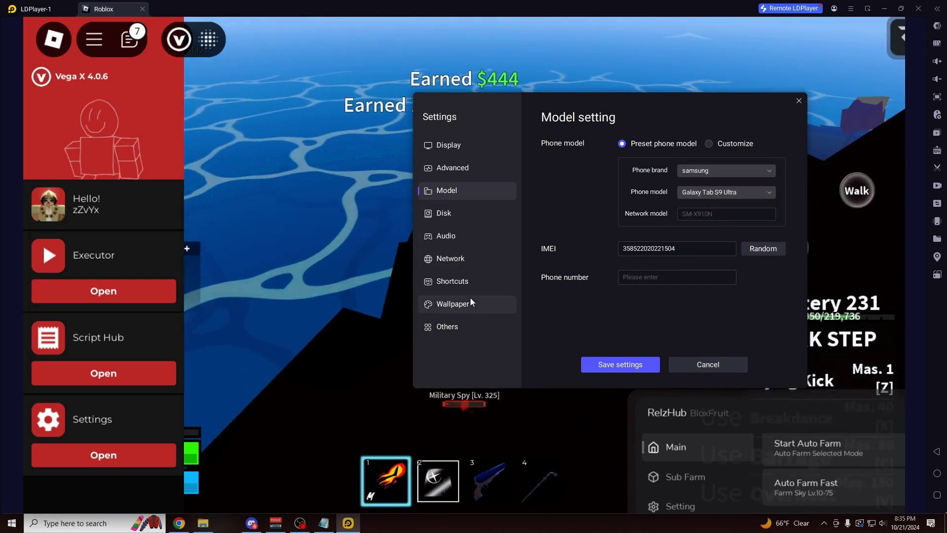
Step: Review the Others, Audio and Disk pages of the LDPlayer settings
click(459, 326)
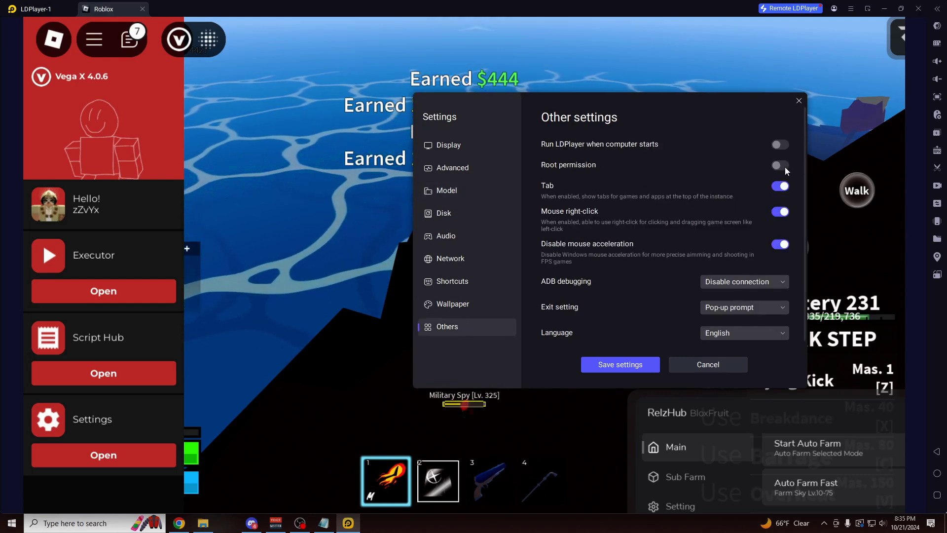
click(452, 236)
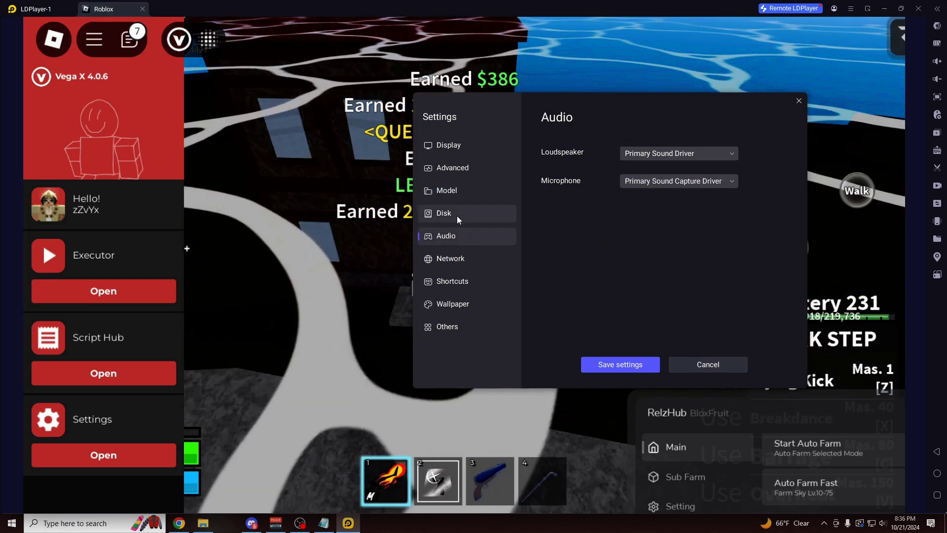
click(456, 215)
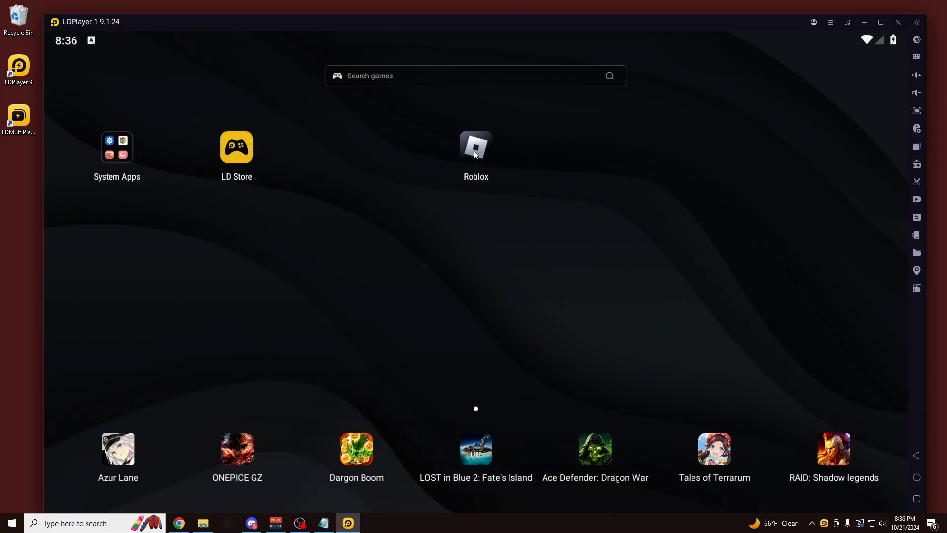
Step: Launch Roblox in the emulator and start Blade Ball from the Continue games on the home page
click(476, 150)
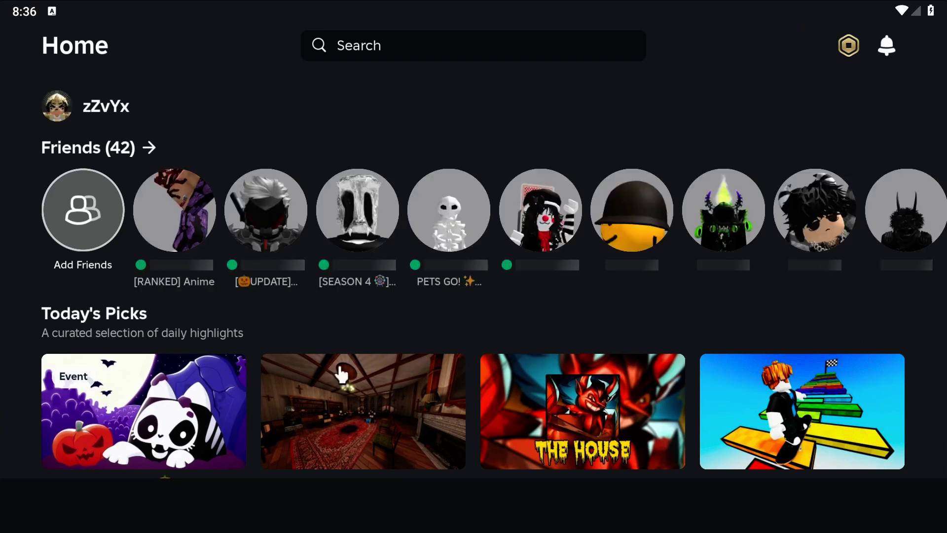
scroll(382, 417, down, 5)
scroll(385, 397, down, 5)
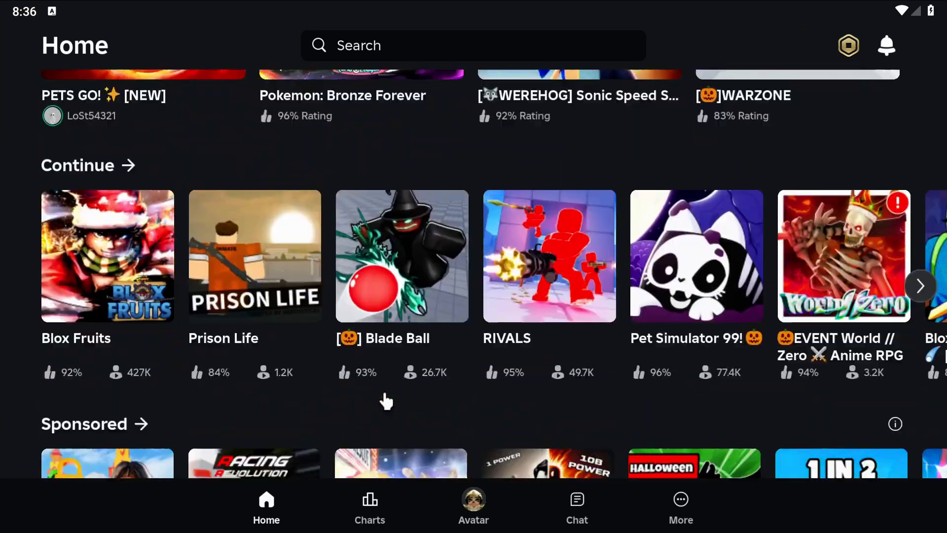
scroll(388, 397, up, 5)
scroll(444, 320, down, 5)
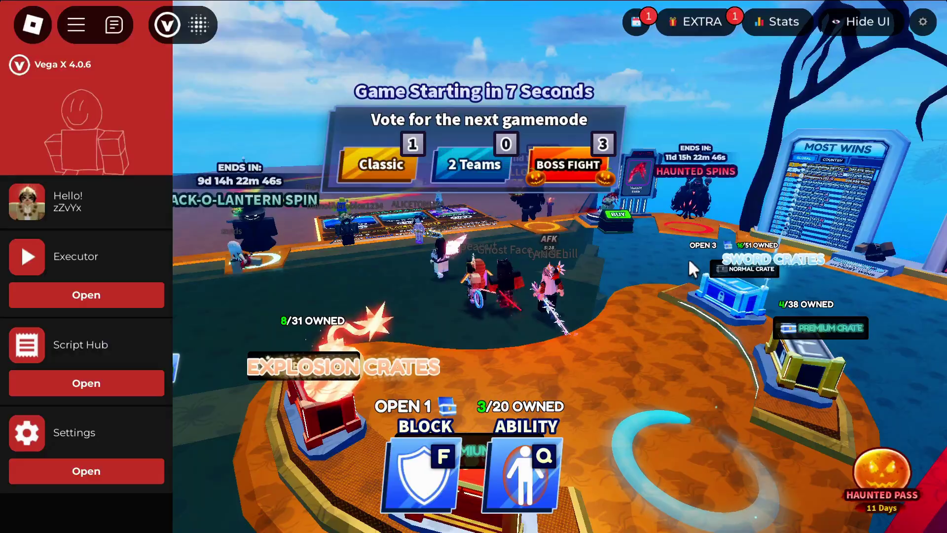
Step: Close the Vega X side menu and look around the Blade Ball lobby by rotating the view
click(170, 37)
key(Left)
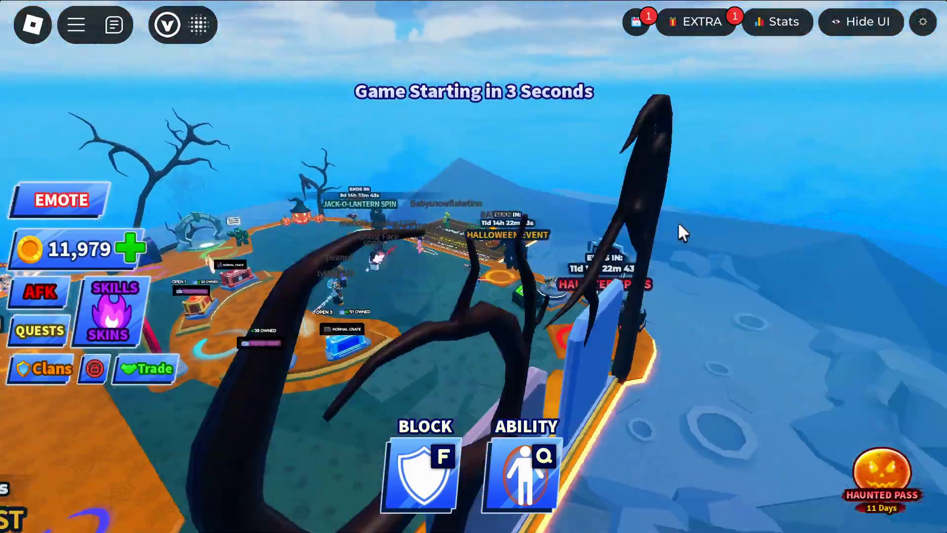
key(Left)
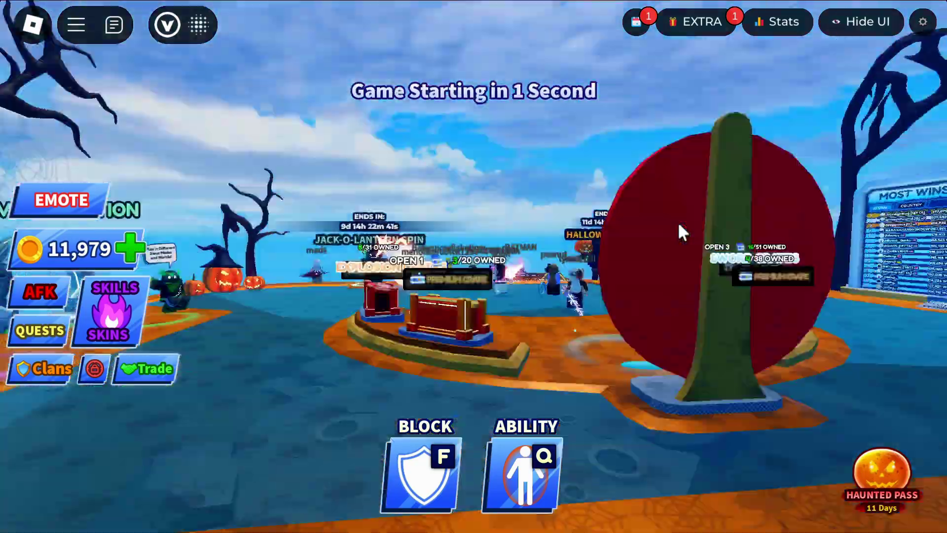
key(Left)
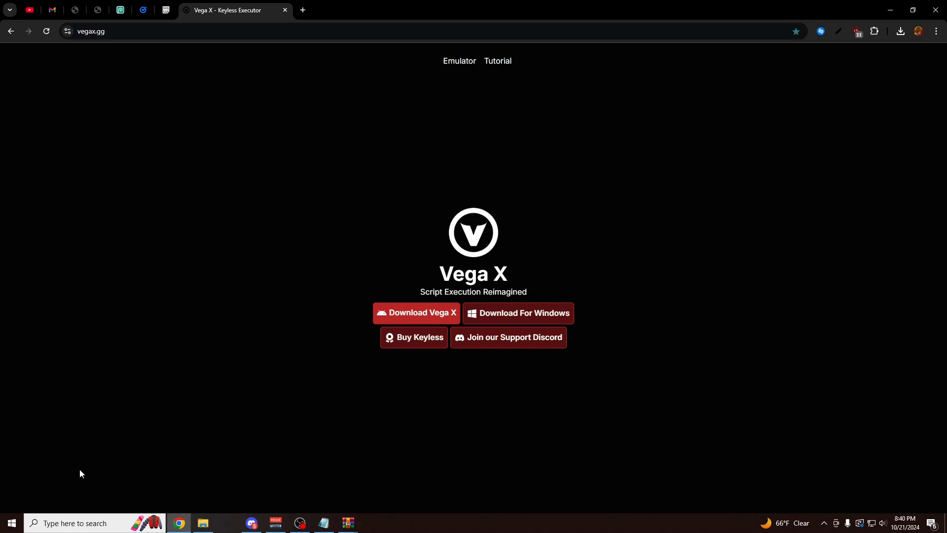
Step: Open Windows Security and review the Virus & threat protection settings, including real-time protection
click(115, 523)
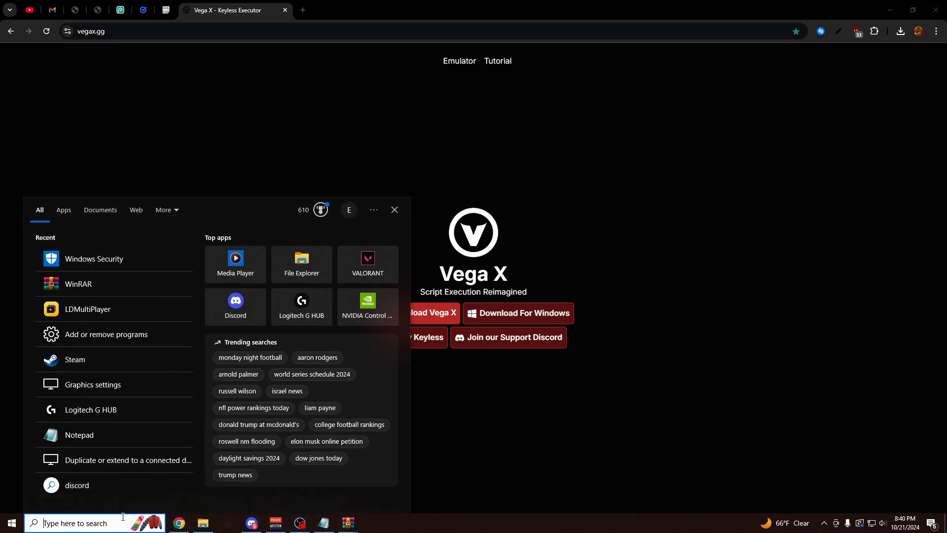
text(windows sec)
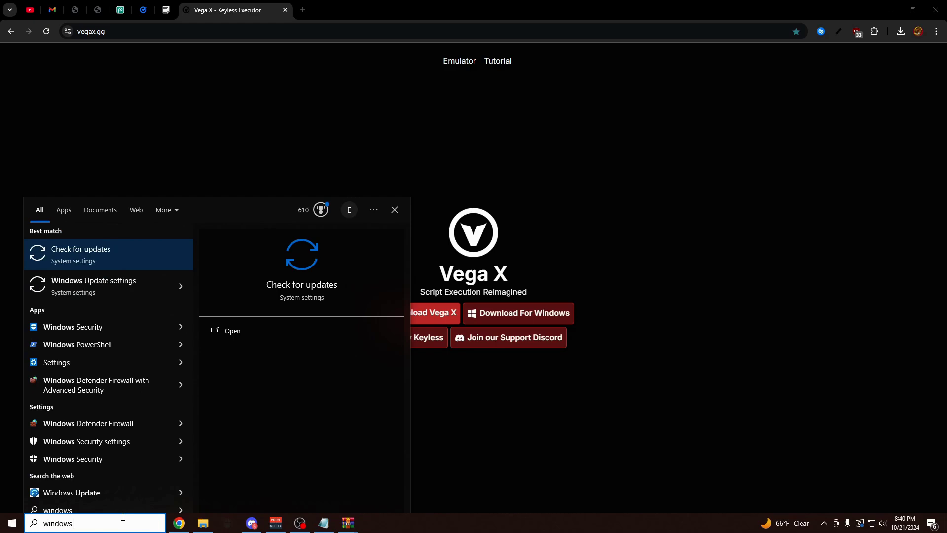
click(173, 259)
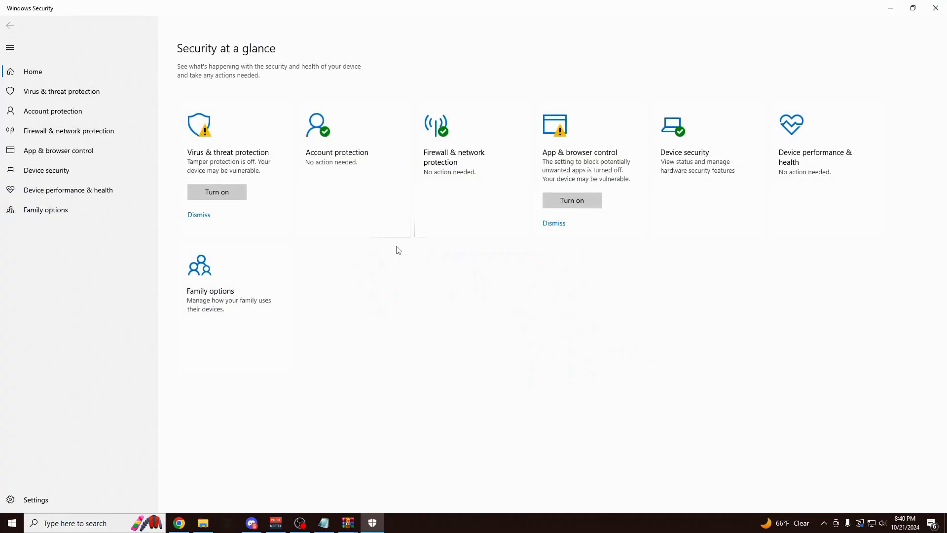
click(86, 94)
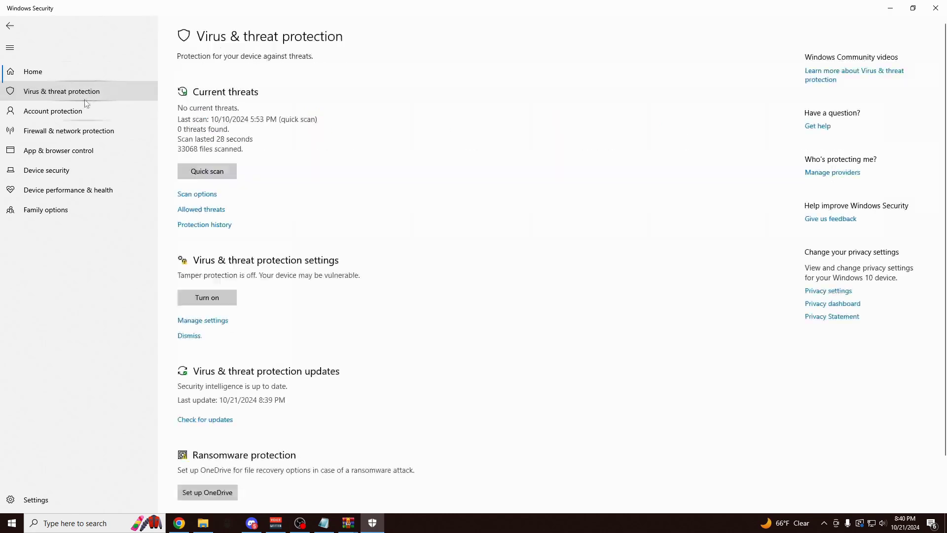
click(208, 321)
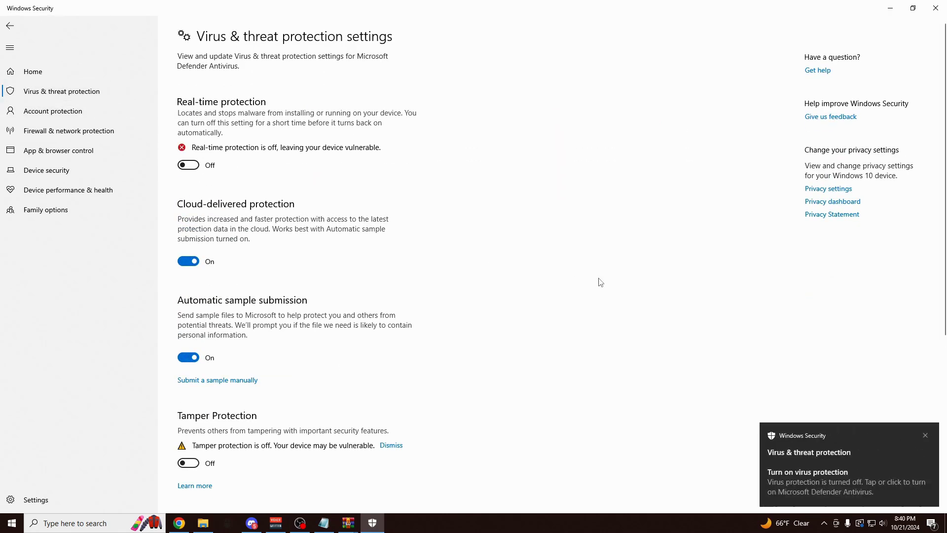
scroll(272, 359, down, 3)
scroll(290, 334, up, 4)
Step: Switch to Chrome, download Vega X for Windows from vegax.gg through Filedm, and allow the unverified file
key(alt+Tab)
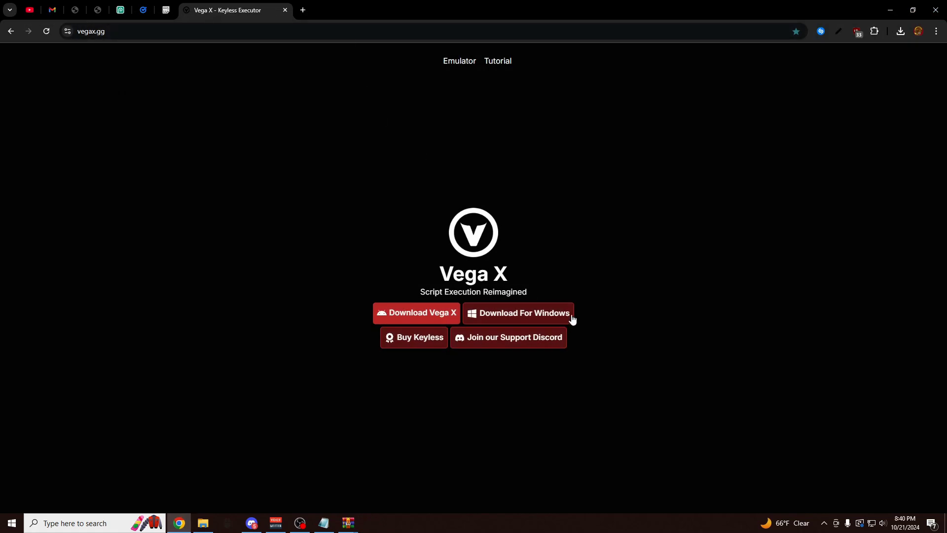
click(533, 319)
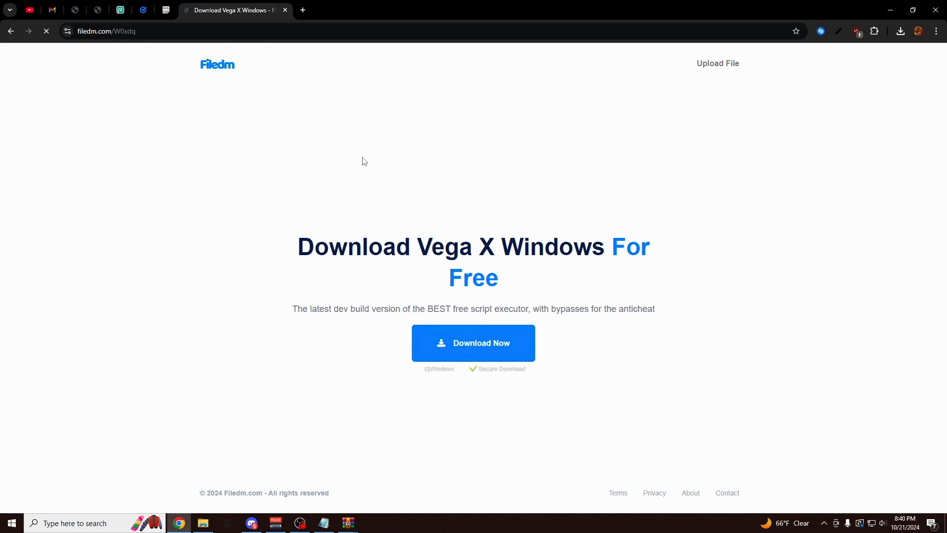
click(451, 343)
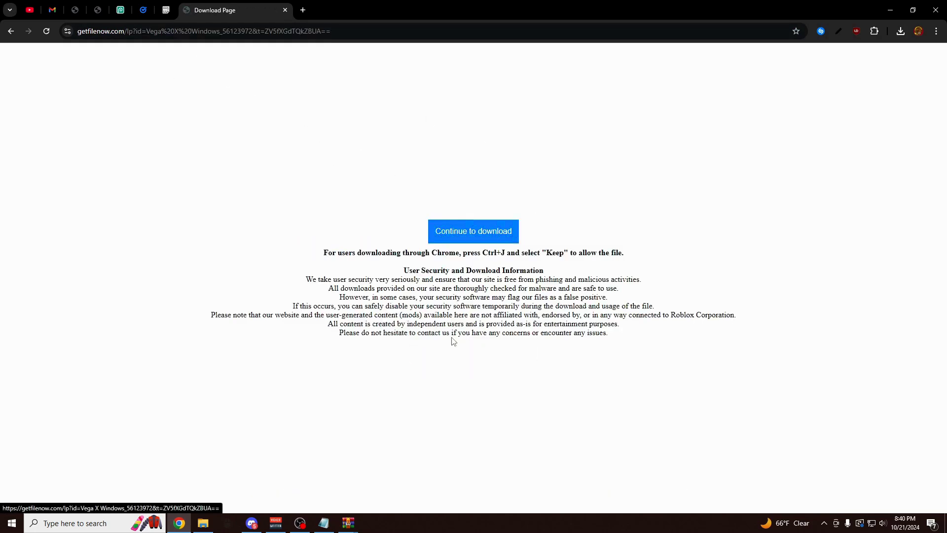
click(474, 230)
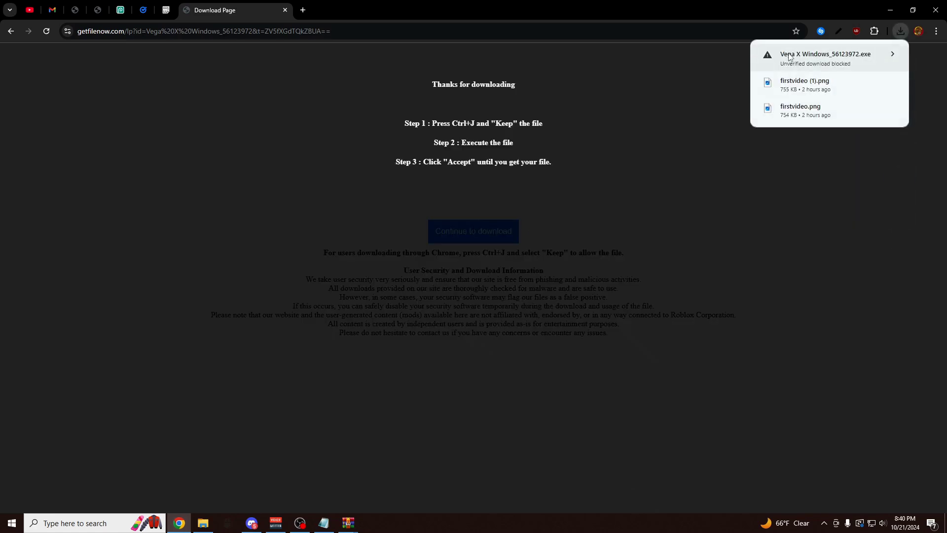
click(838, 62)
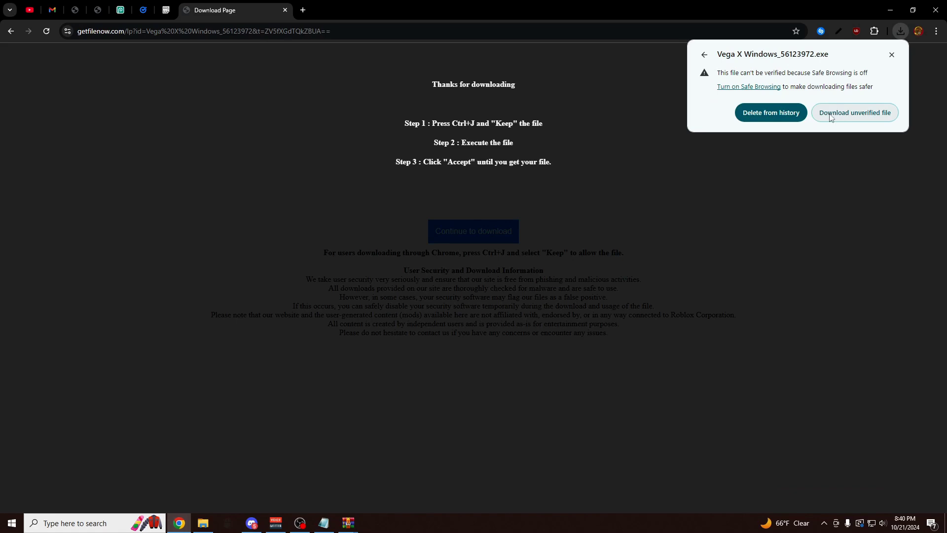
click(849, 114)
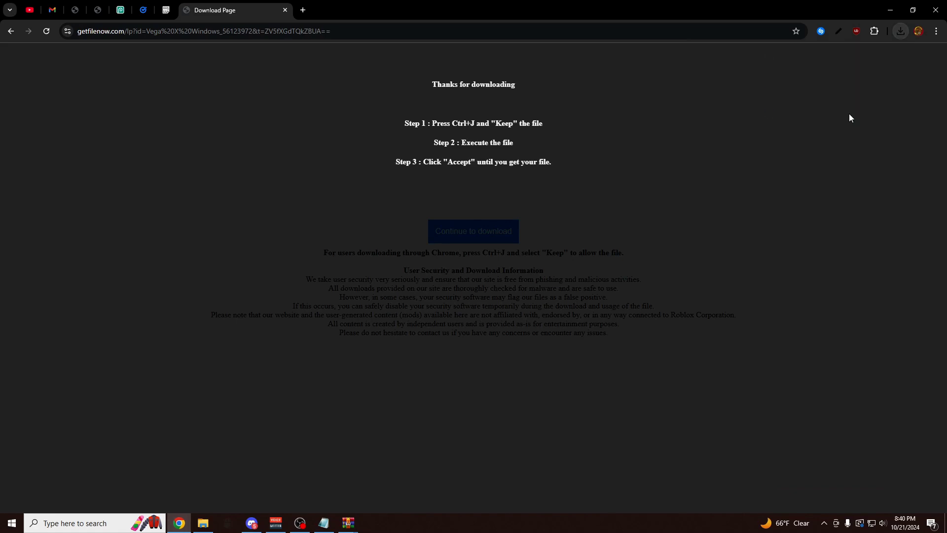
Step: Run the downloaded Vega X Windows executable, skip the Opera GX offer, and open the provided link file
click(900, 31)
mouse_move(821, 72)
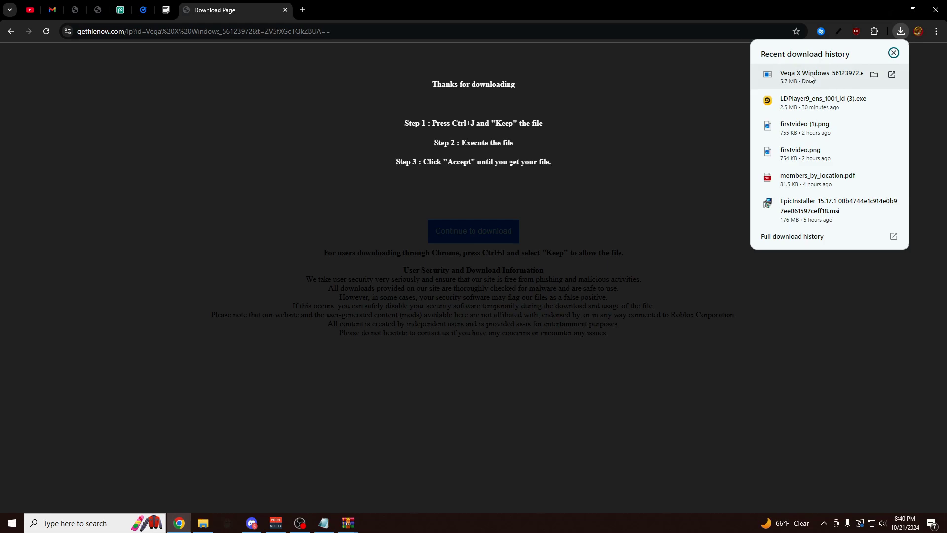
click(812, 78)
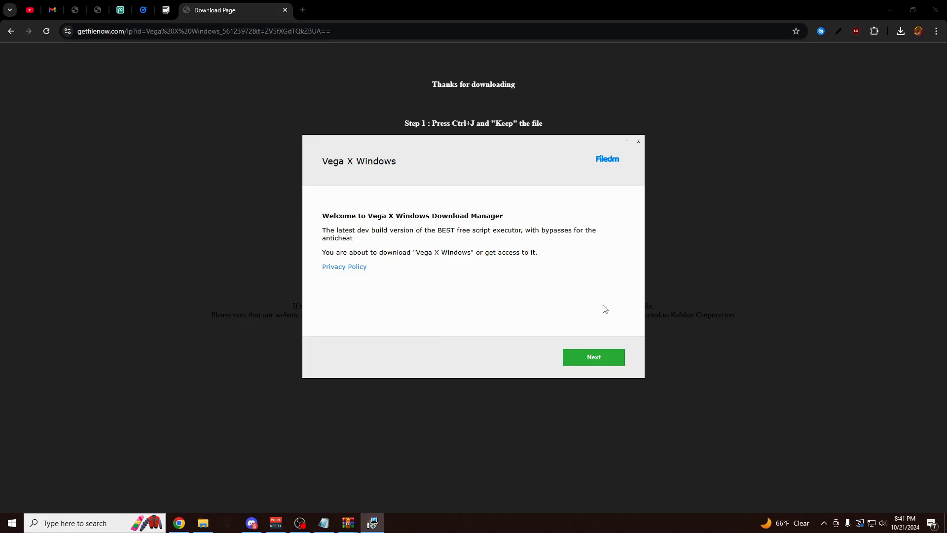
click(578, 356)
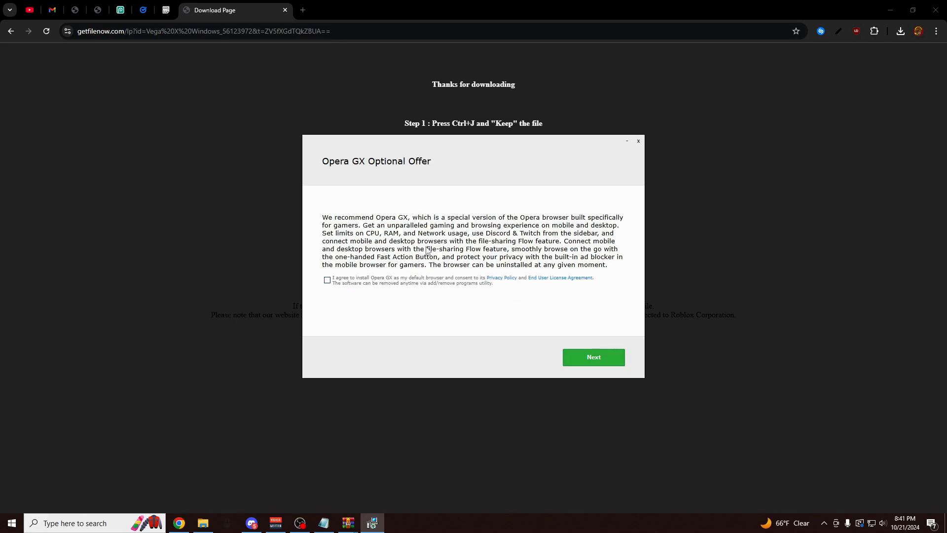
click(360, 358)
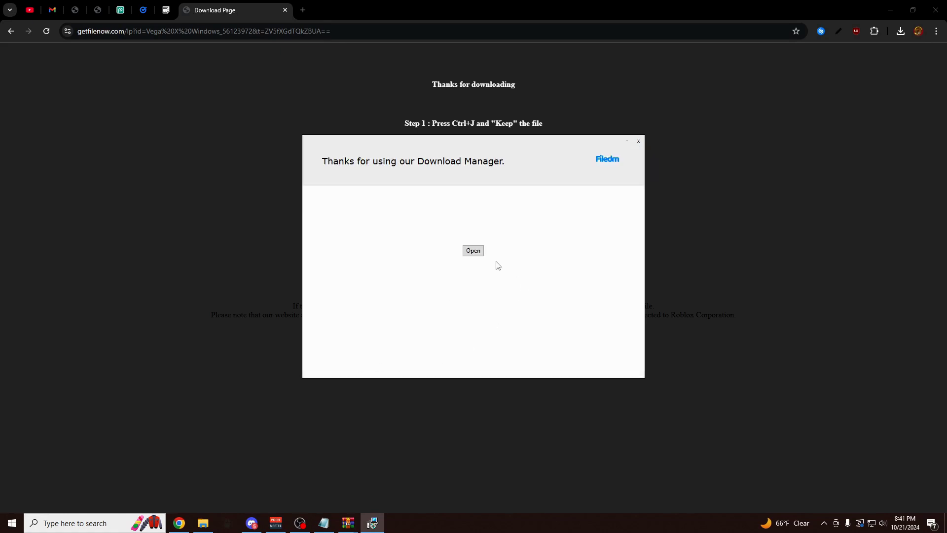
click(473, 250)
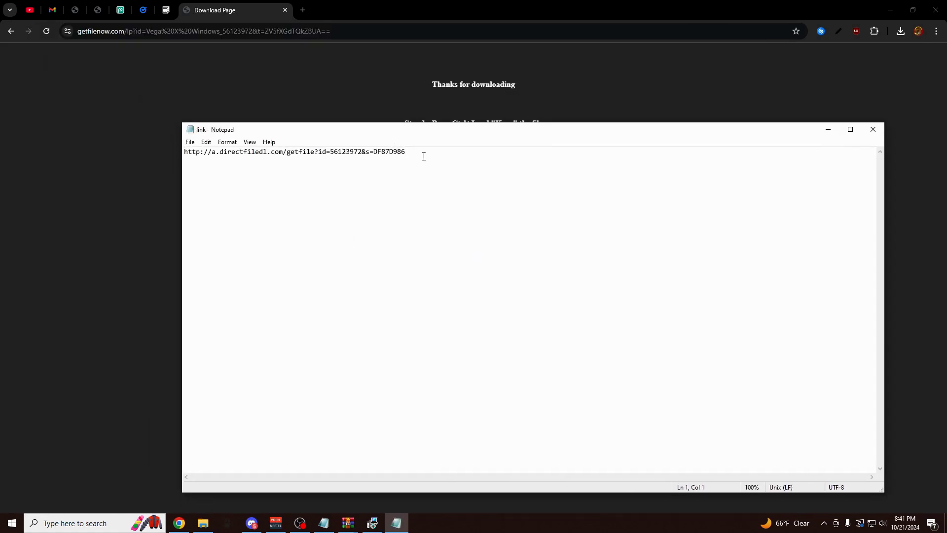
Step: Copy the download link from the link text file and load it in the browser
drag(200, 157, 168, 152)
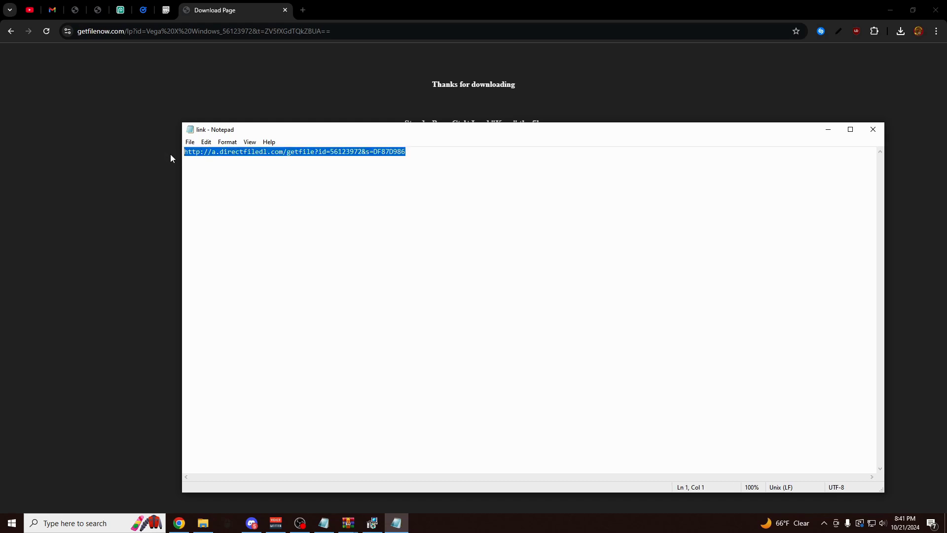
click(362, 30)
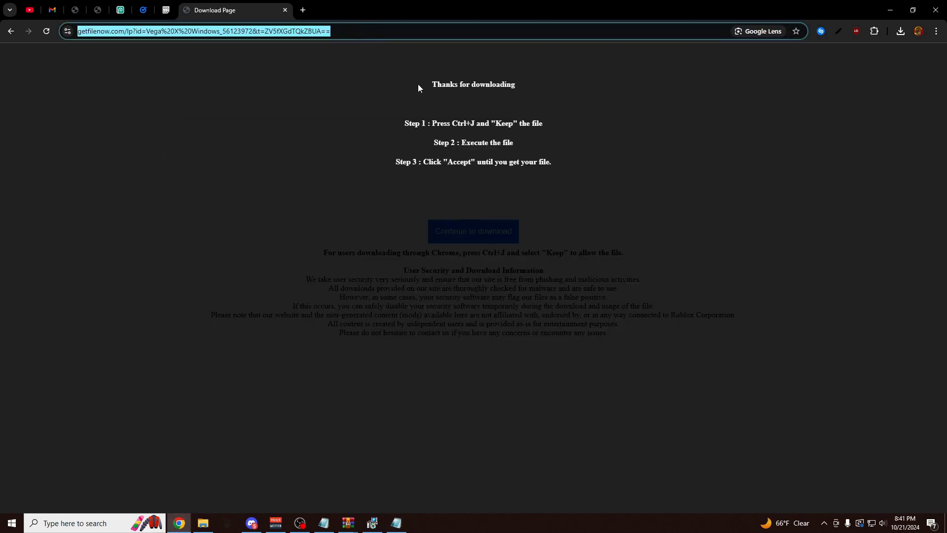
key(ctrl+v)
key(Return)
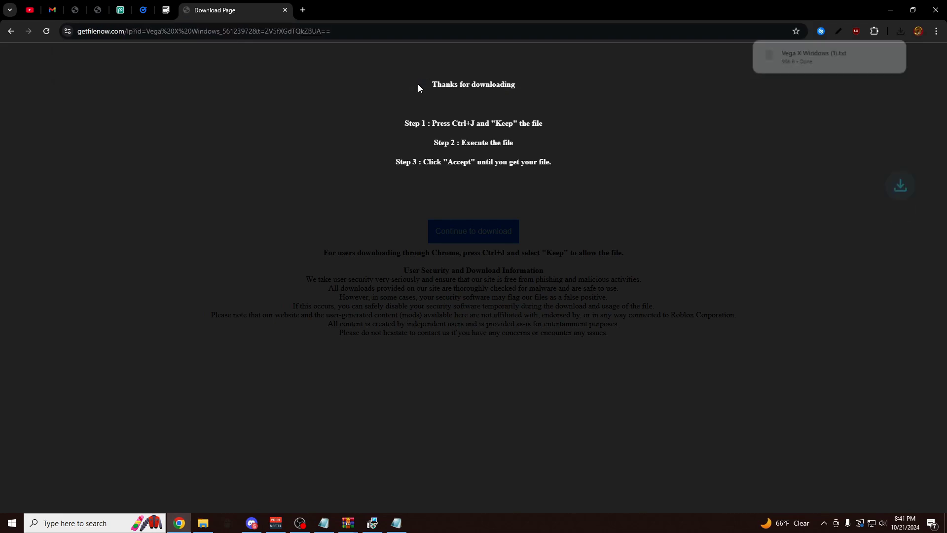
Step: Open the downloaded Vega X Windows (1).txt and take the MEGA link from Step 1 to the browser
click(808, 69)
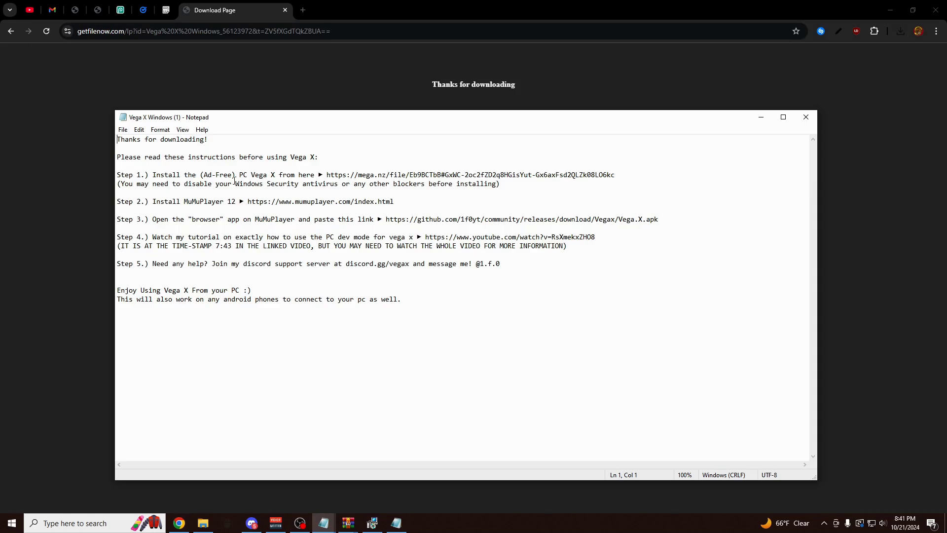
drag(327, 175, 652, 178)
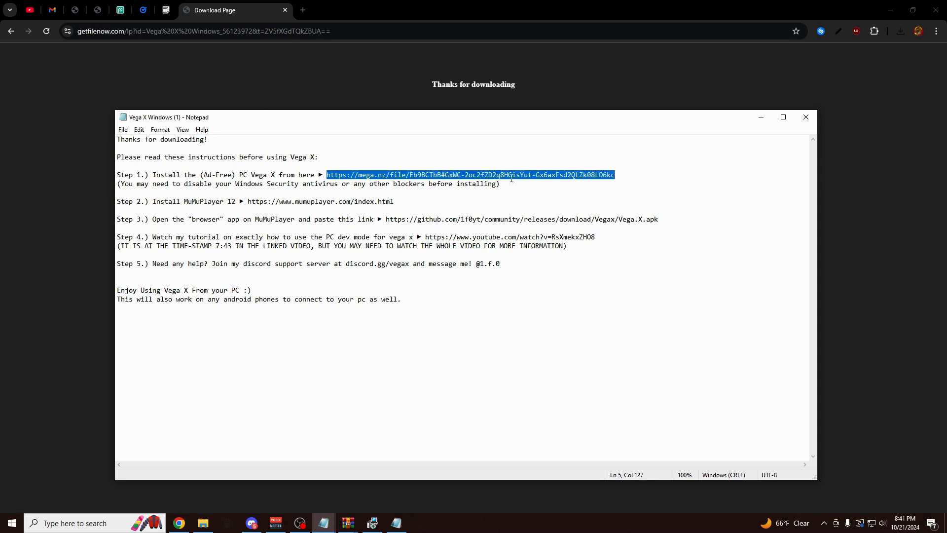
click(335, 19)
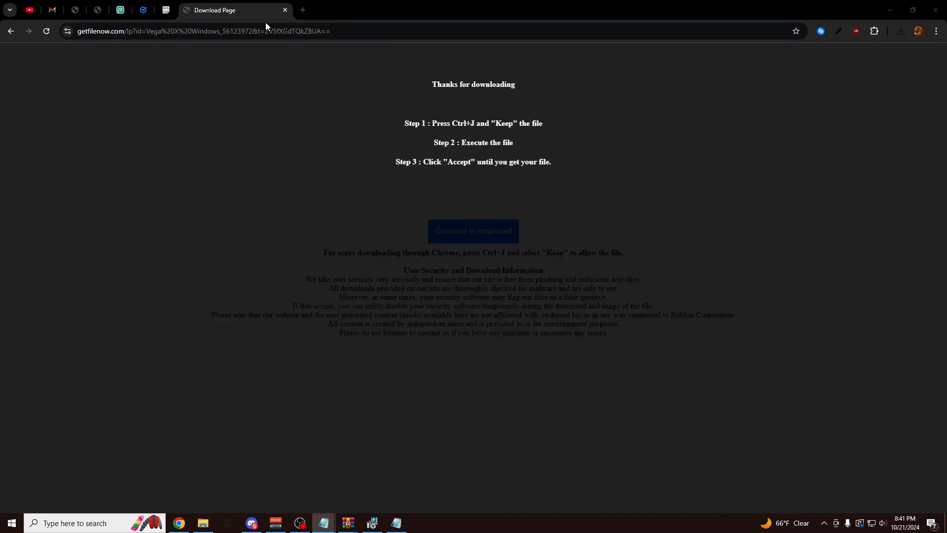
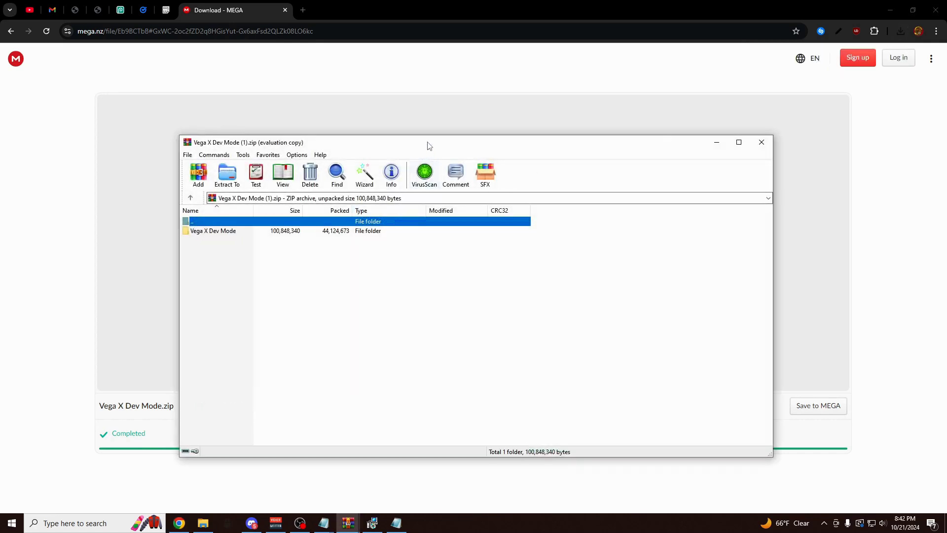
Step: Extract the Vega X Dev Mode folder from the zip archive to the desktop and place it above Roblox Player
drag(429, 145, 468, 125)
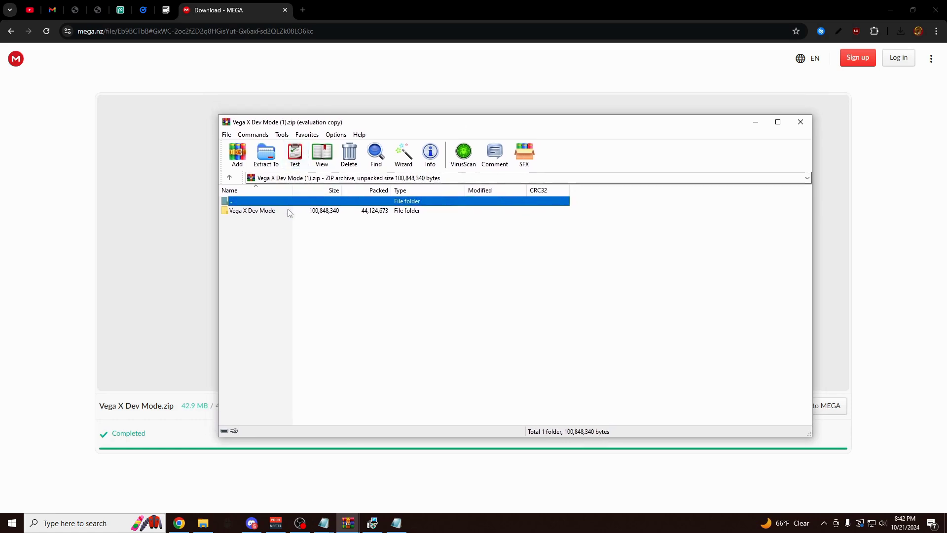
click(887, 9)
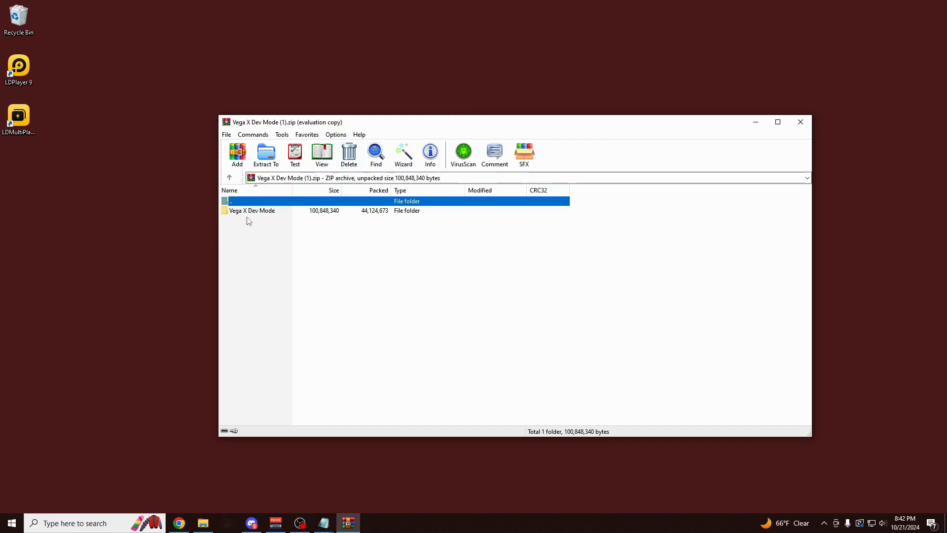
drag(247, 214, 124, 279)
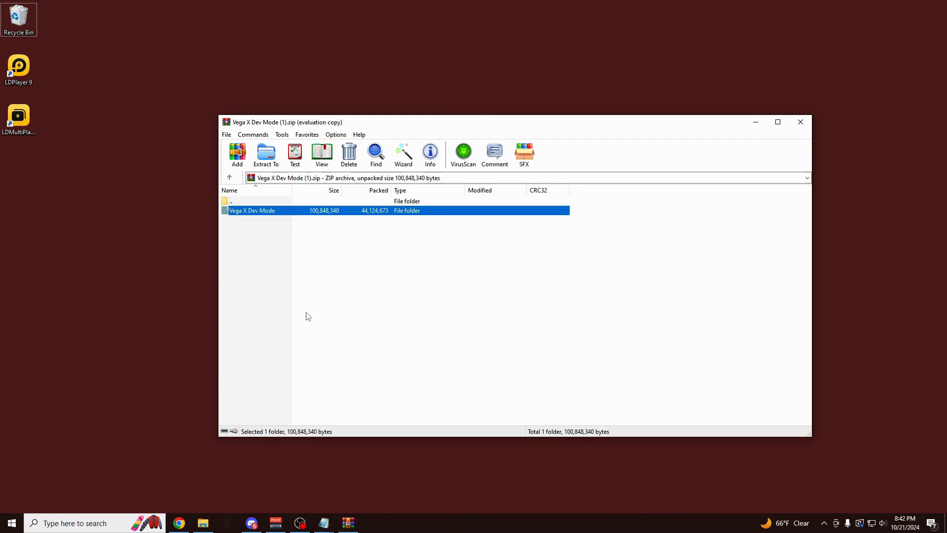
click(801, 122)
drag(131, 270, 540, 222)
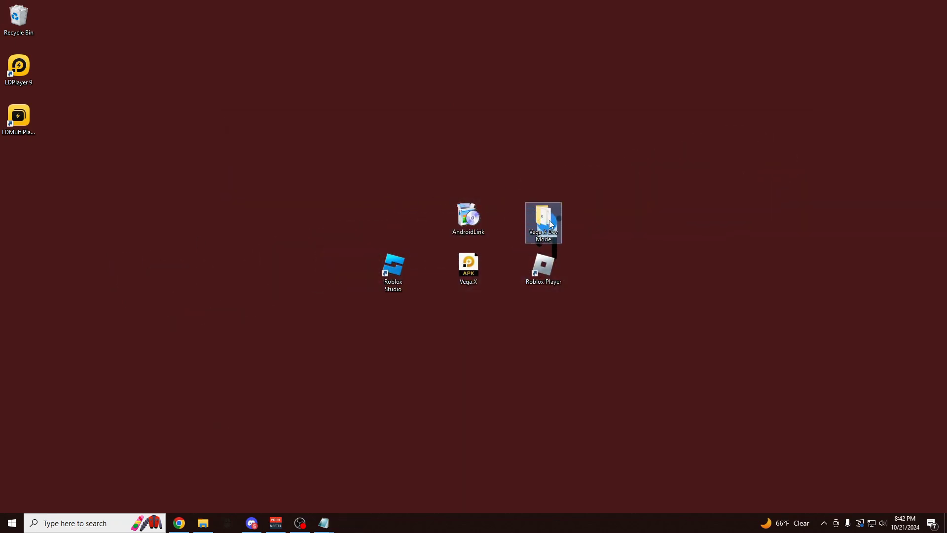
Step: Read the setup instructions in the Vega X Windows (1) Notepad file and minimize it
click(324, 522)
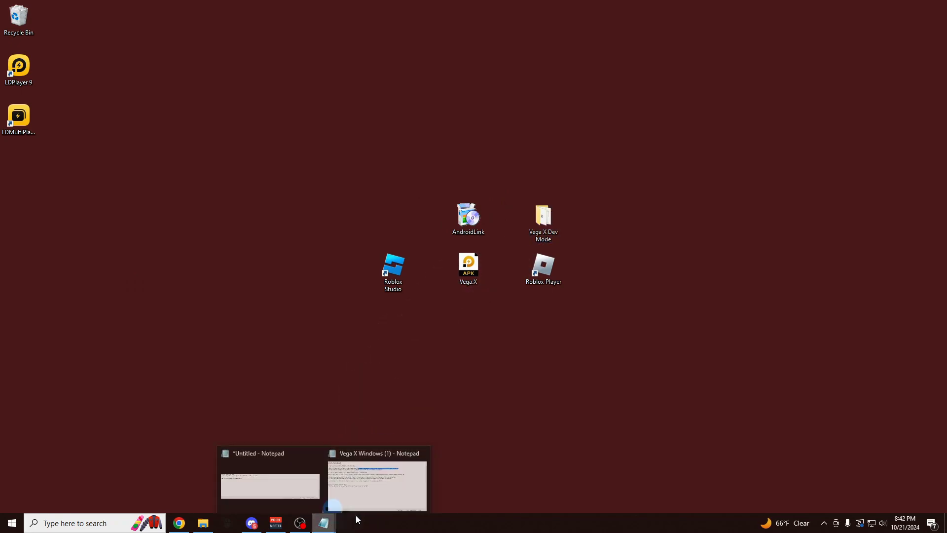
click(388, 476)
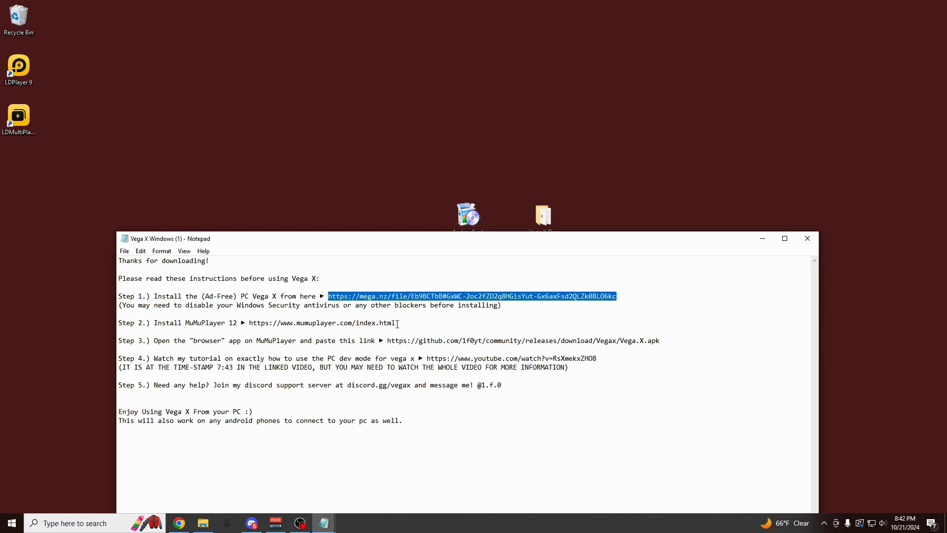
click(762, 239)
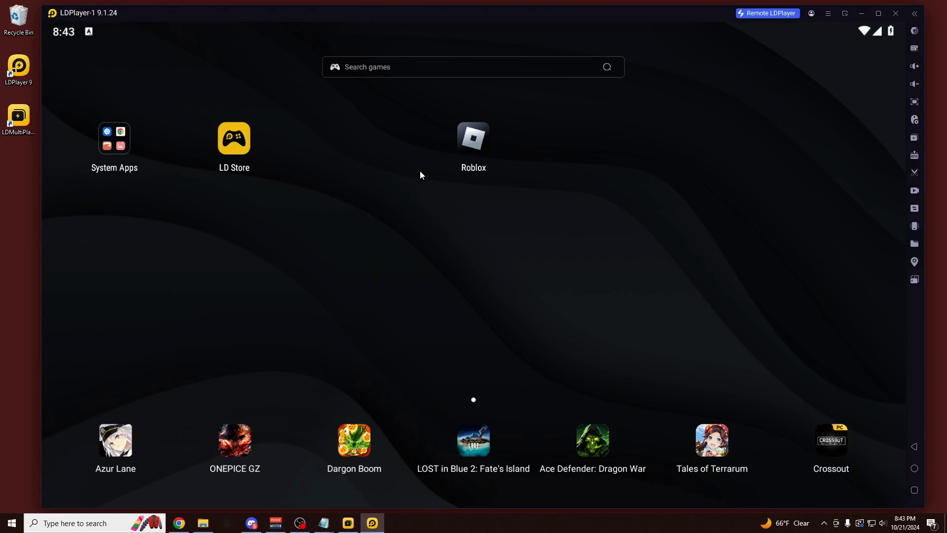
Step: Launch Roblox in the LDPlayer-1 instance and minimize the emulator and LDMultiPlayer windows
click(480, 147)
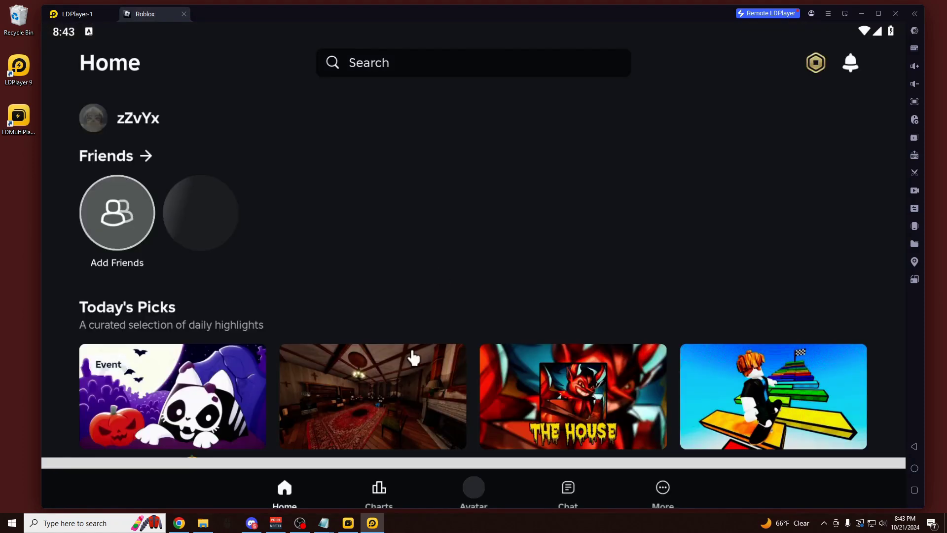
click(862, 13)
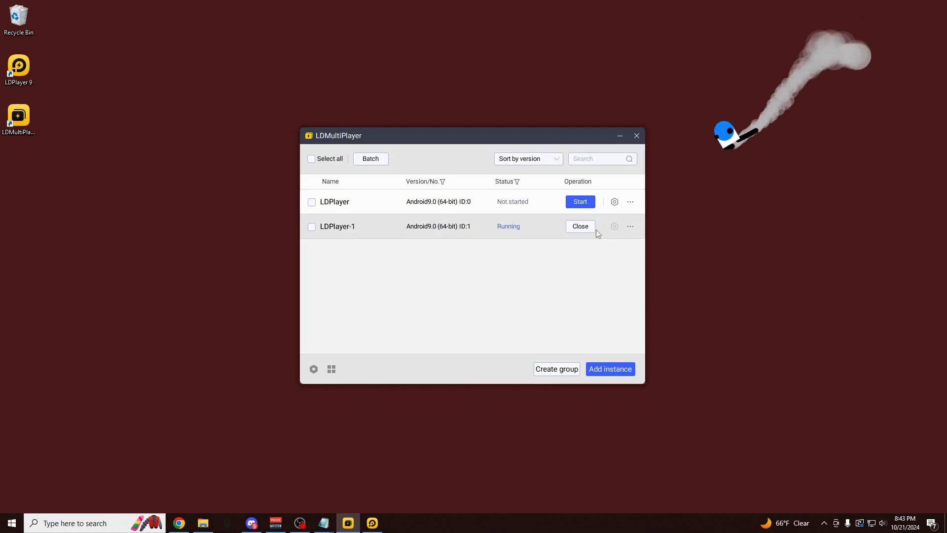
click(620, 136)
Step: Run Vega X from the Vega X Dev Mode folder despite the Windows malware warning, and close the folder window
double_click(543, 217)
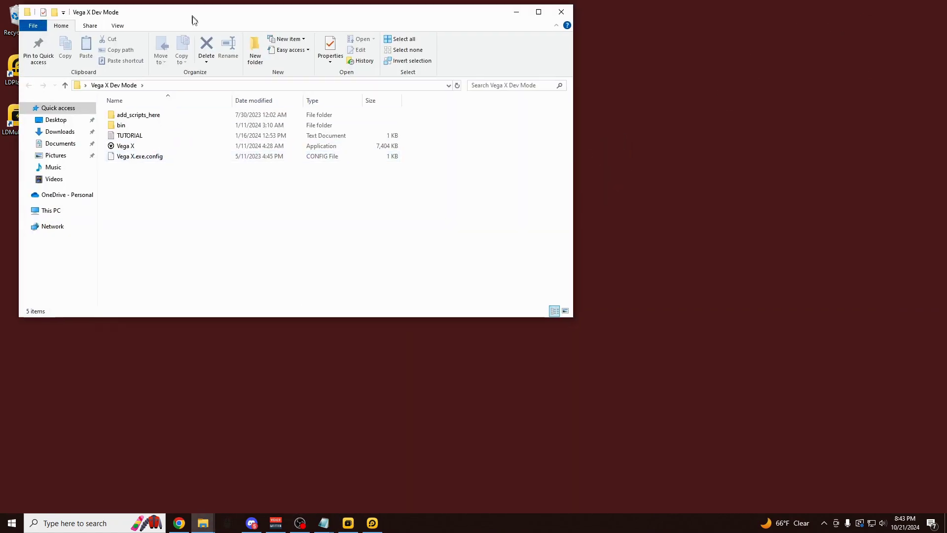
drag(193, 19, 408, 156)
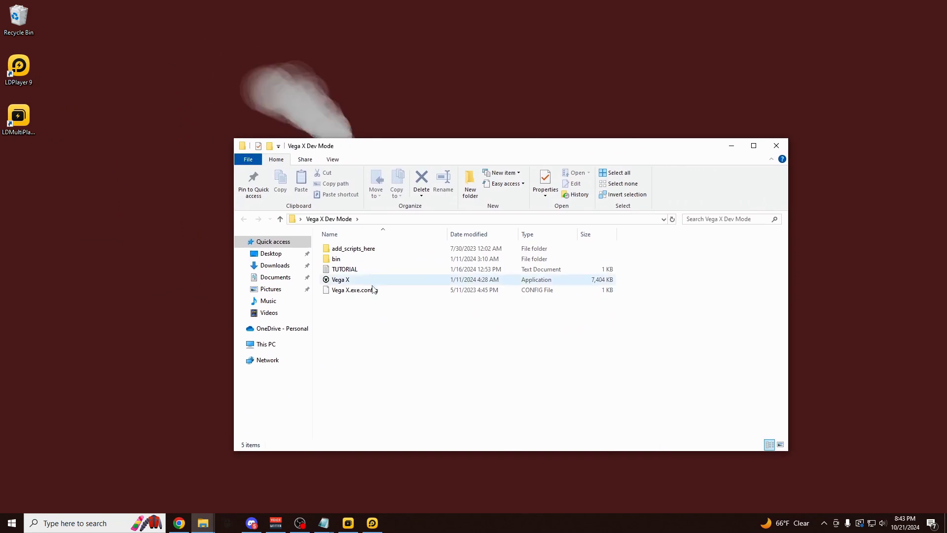
double_click(342, 279)
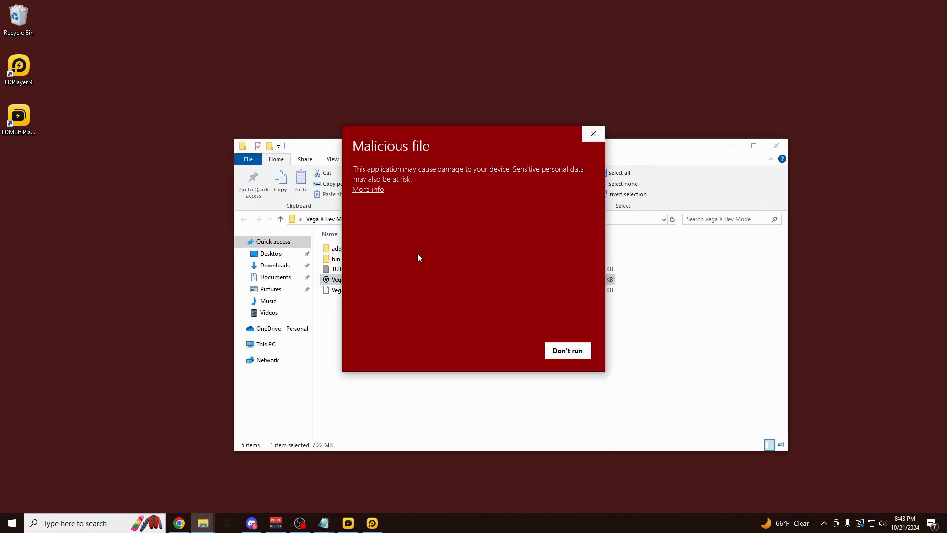
click(375, 190)
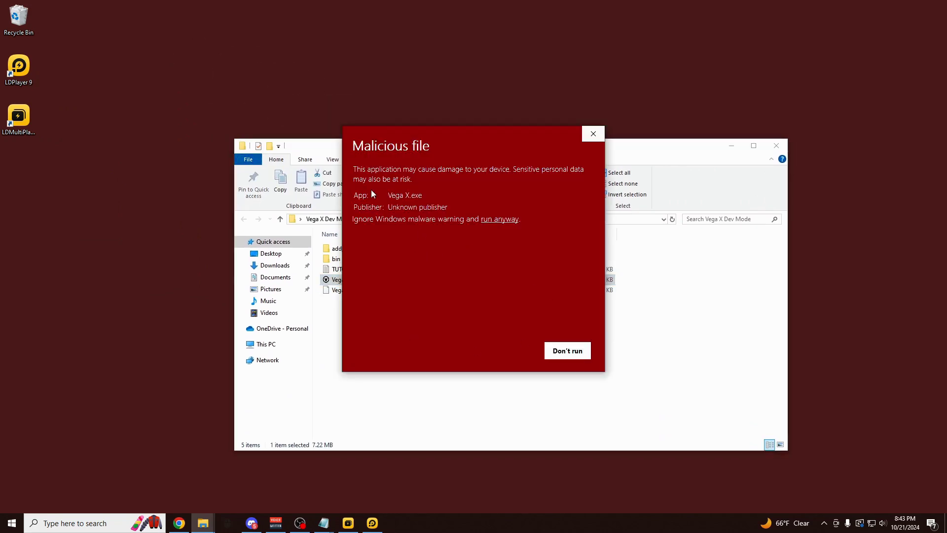
click(498, 223)
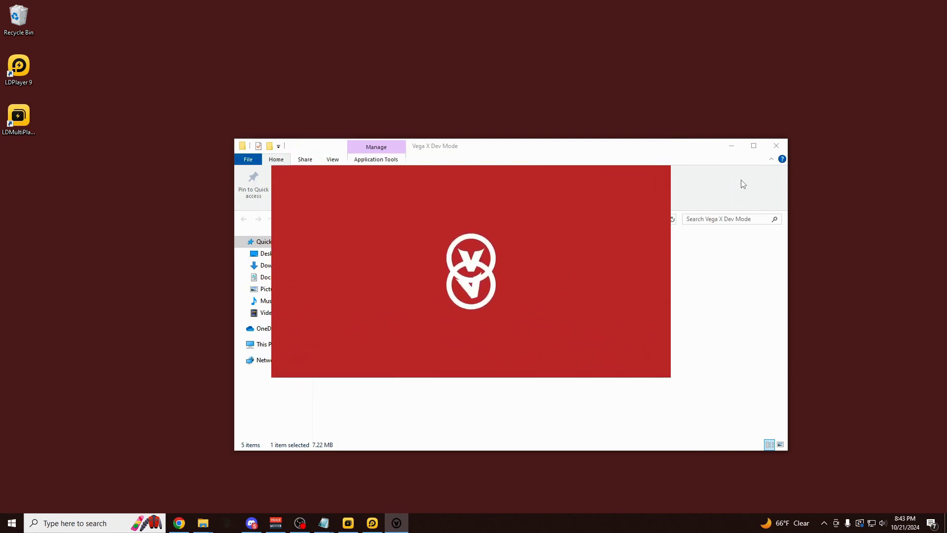
click(775, 148)
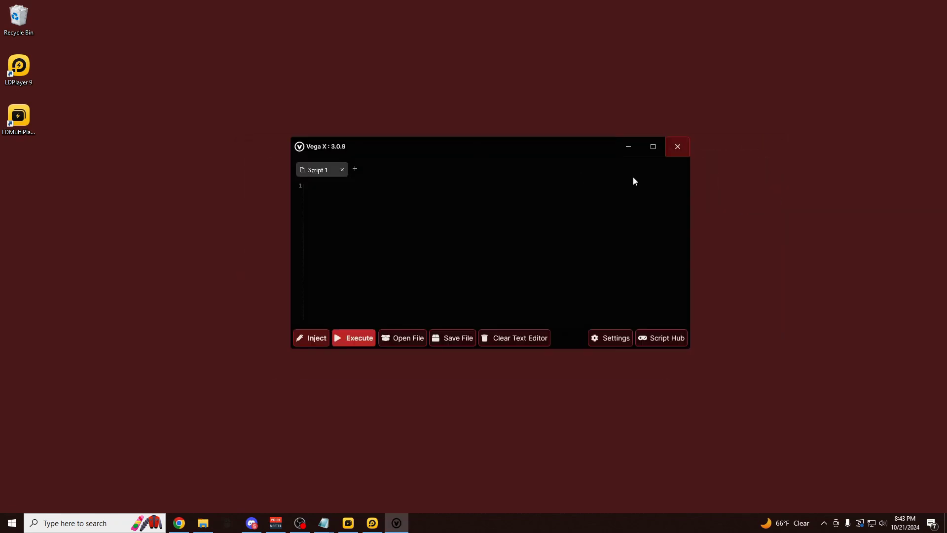
Step: View the scripts in the Vega X Script Hub and return to the executor
click(646, 339)
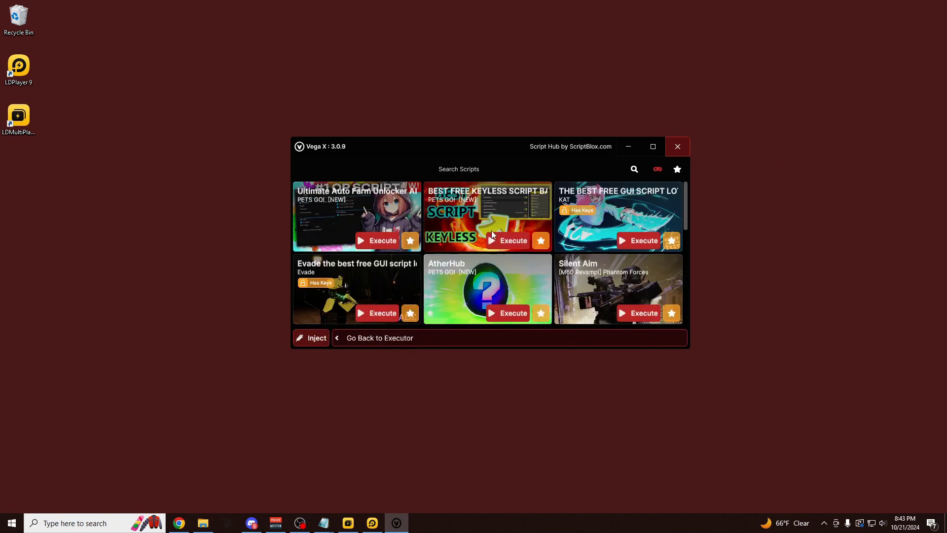
click(421, 340)
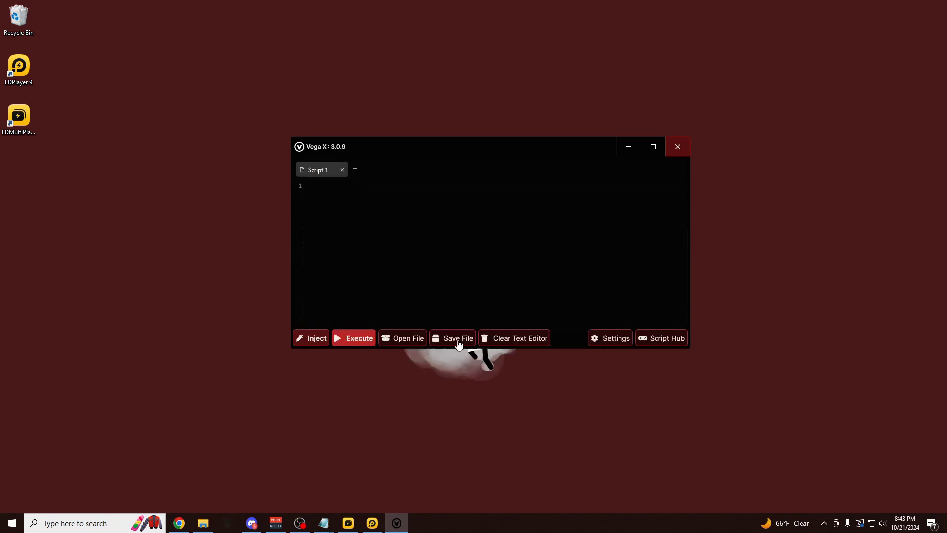
Step: Start the injection in Vega X, cancel the firewall alert, and copy the generated inject code
click(310, 340)
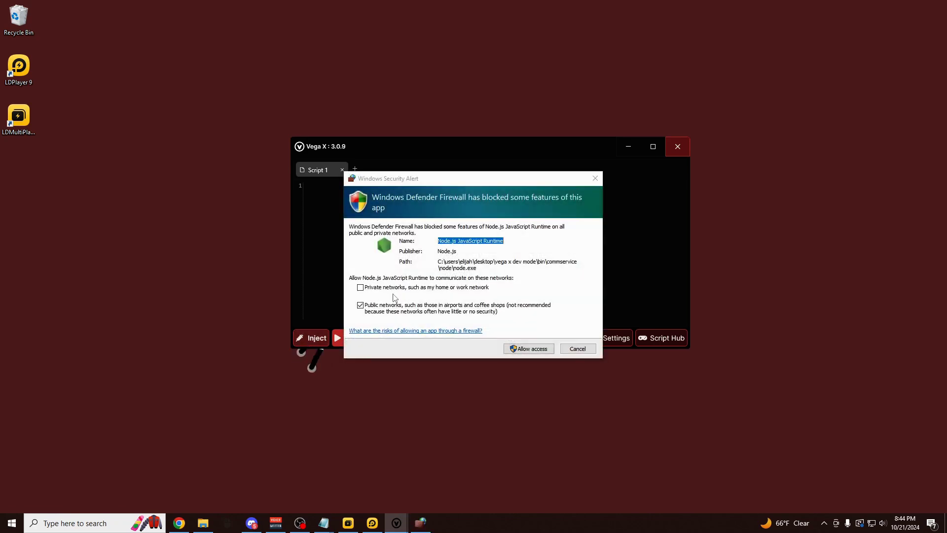
click(574, 347)
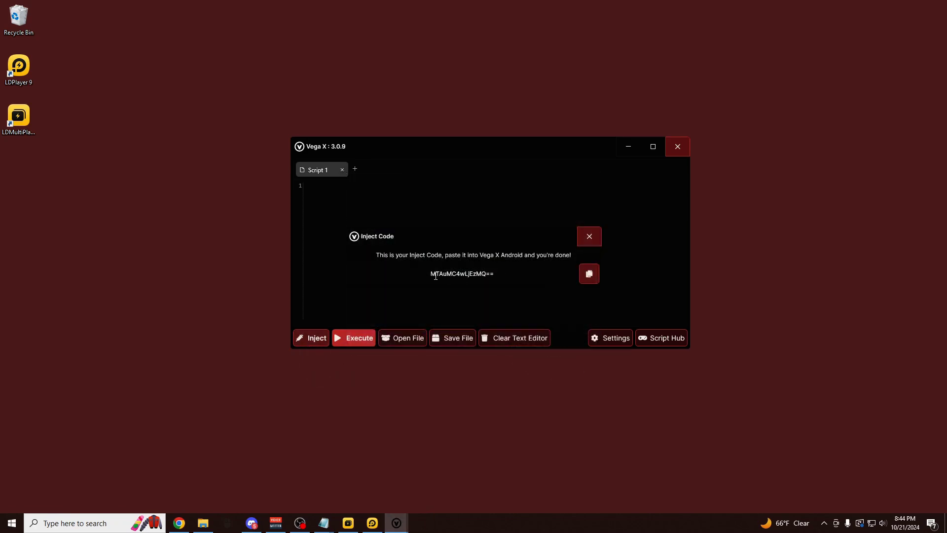
drag(431, 276, 508, 277)
click(592, 278)
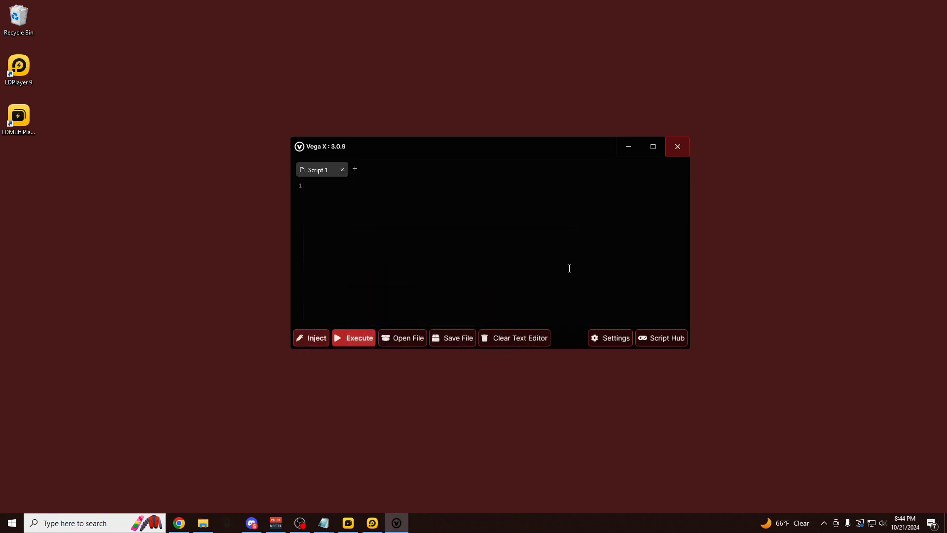
Step: Switch to Roblox in LDPlayer-1, launch Prison Life, and join the Prisoners team
click(372, 523)
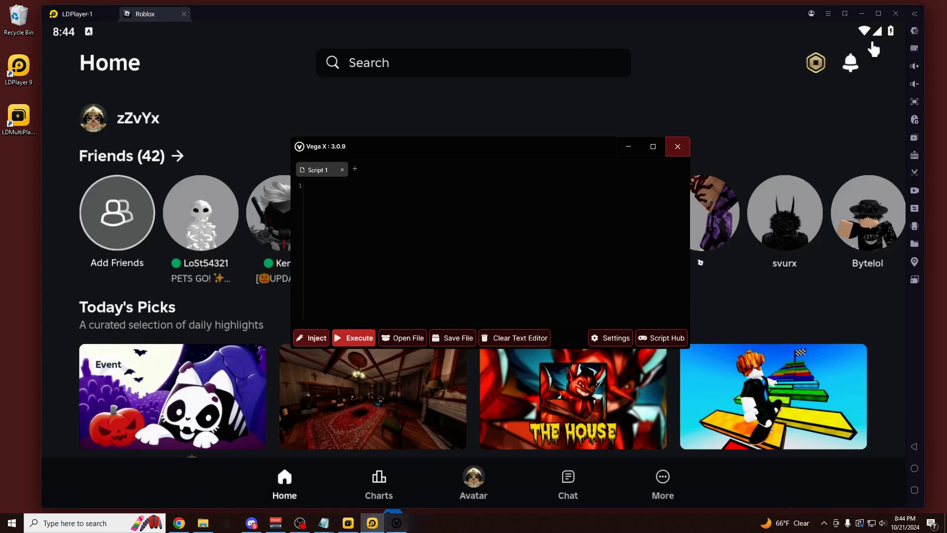
click(628, 147)
scroll(546, 332, down, 10)
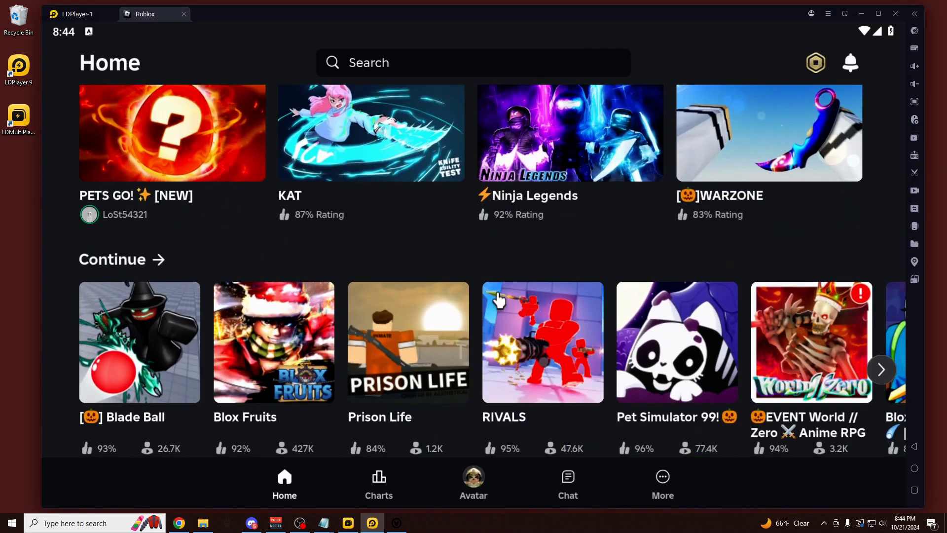
click(428, 338)
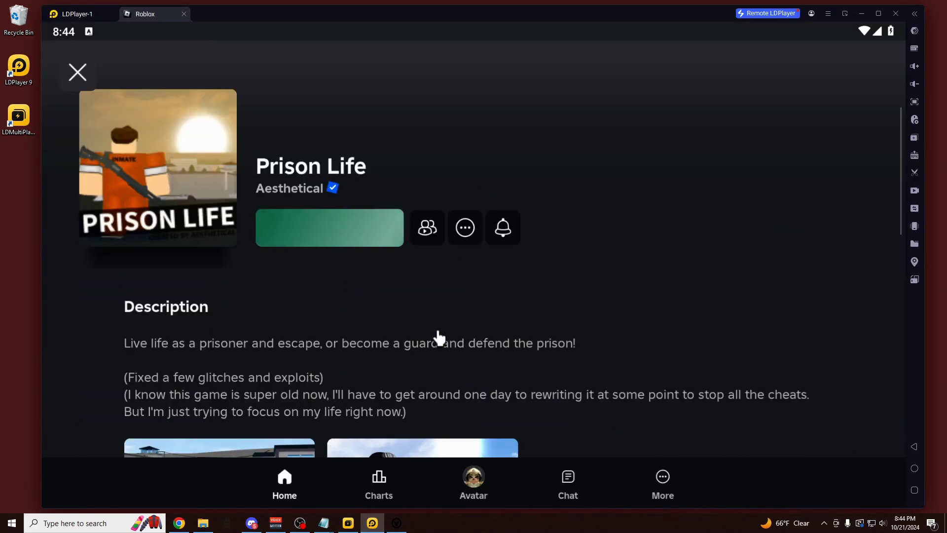
click(325, 232)
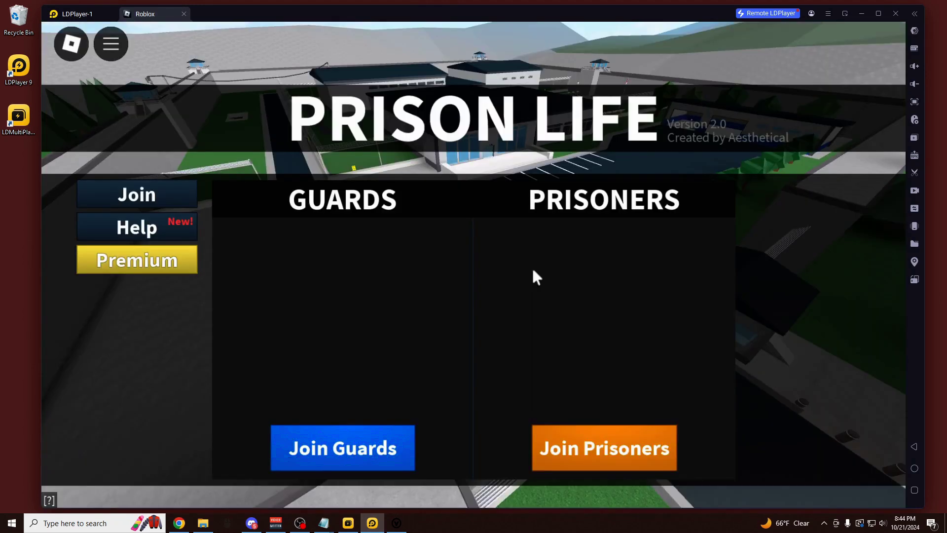
click(598, 449)
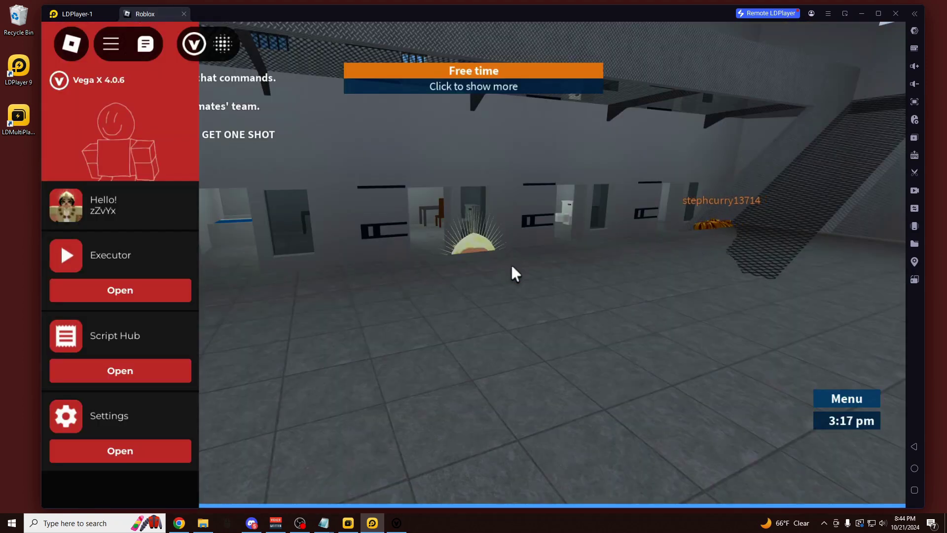
Step: Paste and apply the inject code in the in-game Vega X Dev Mode setting, and enable Dev Mode in the executor
click(168, 453)
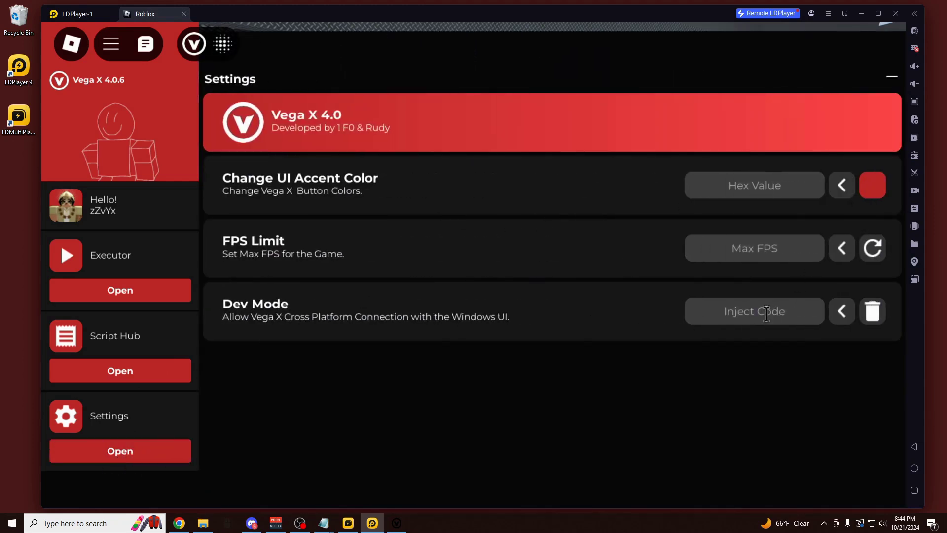
key(ctrl+v)
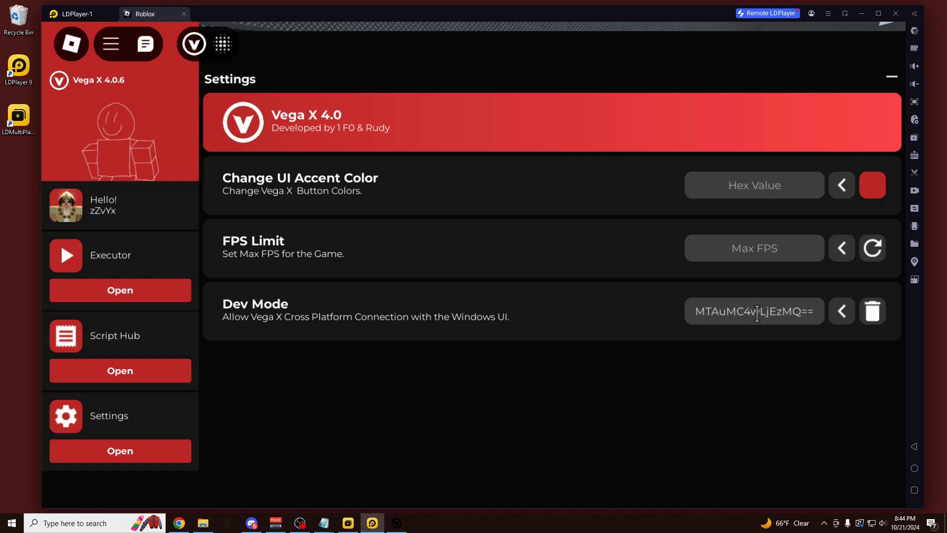
click(843, 318)
click(154, 290)
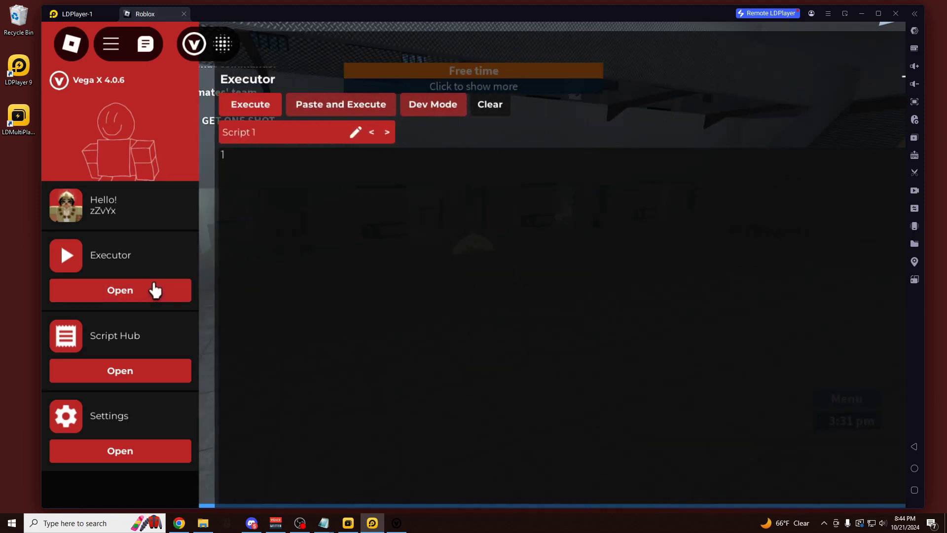
click(432, 111)
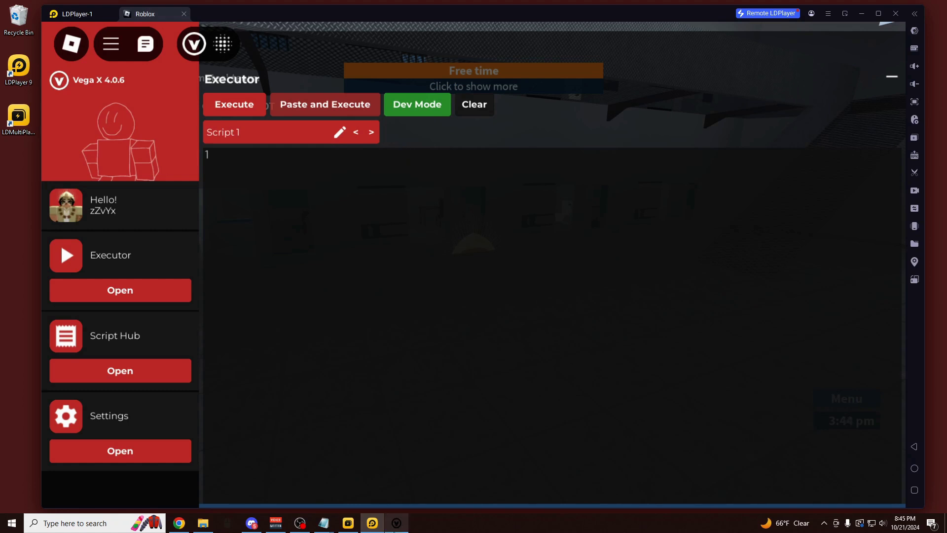
Step: Open the Script Hub in the Windows Vega X and arrange it beside a shrunken LDPlayer window showing the game
drag(483, 151, 558, 171)
drag(486, 14, 448, 7)
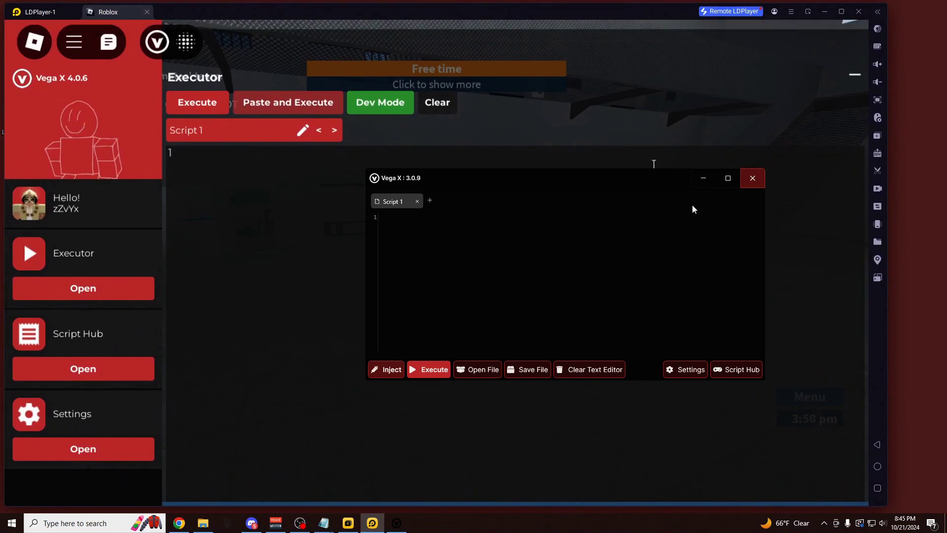
click(735, 370)
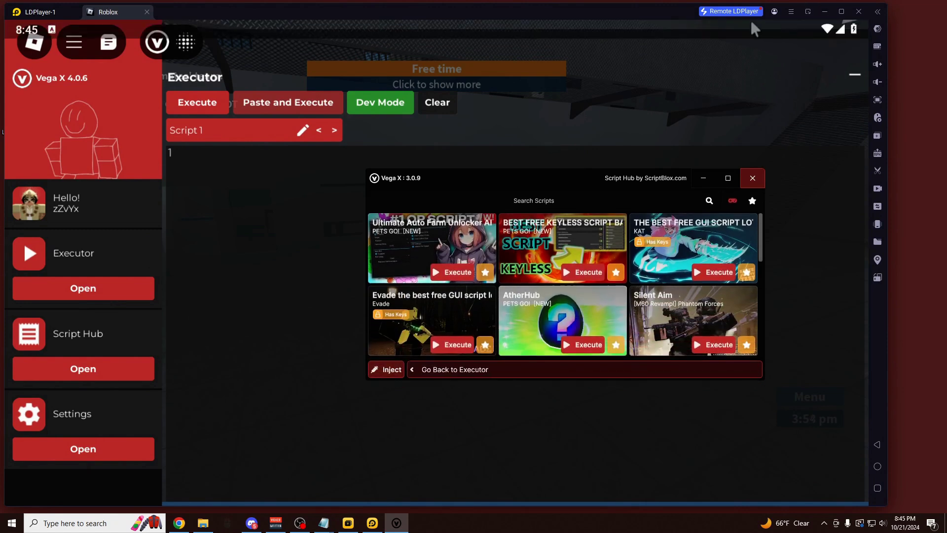
drag(885, 5, 148, 193)
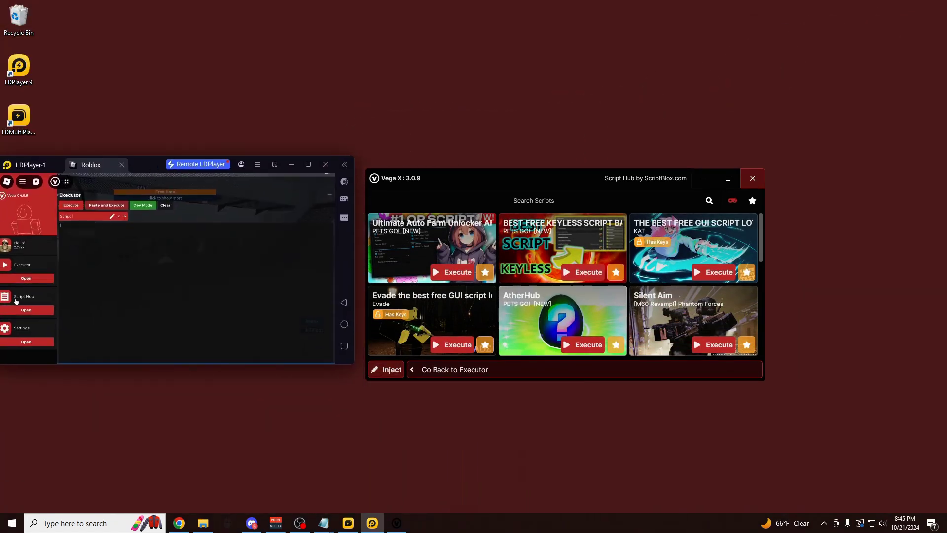
click(16, 301)
drag(487, 195, 560, 200)
Step: Search the Script Hub for "infinite yield admin", execute Infinite Yield Admin Commands, and reposition the LDPlayer window
click(686, 205)
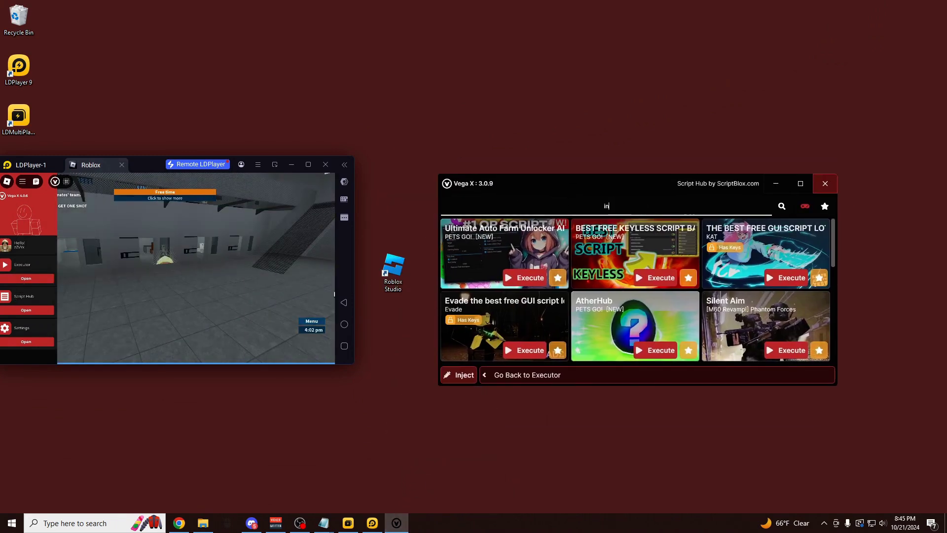
text(infinite yield admin)
key(Return)
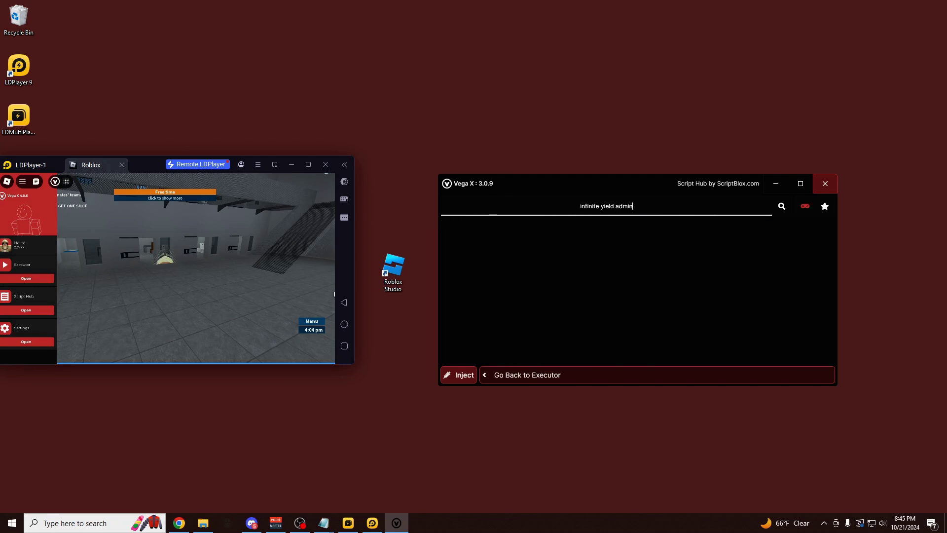
click(527, 279)
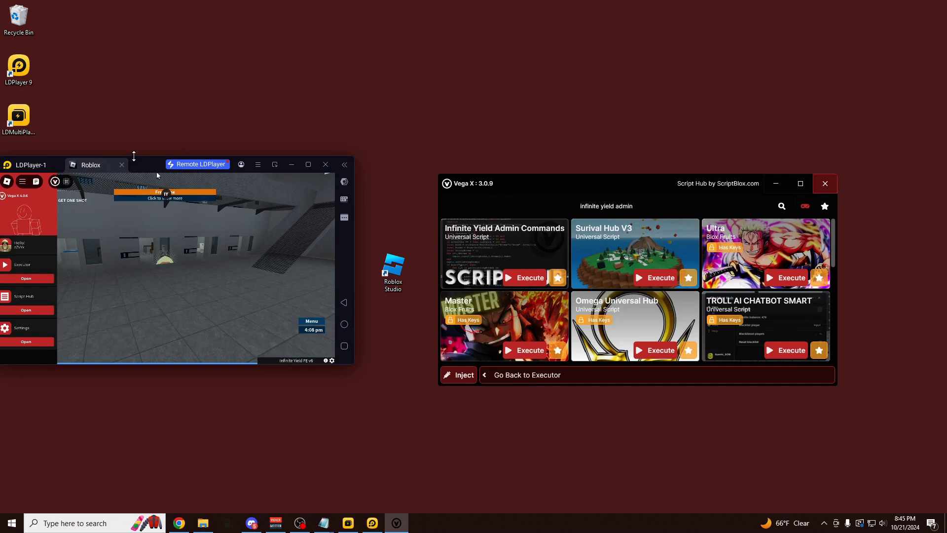
drag(136, 158, 177, 124)
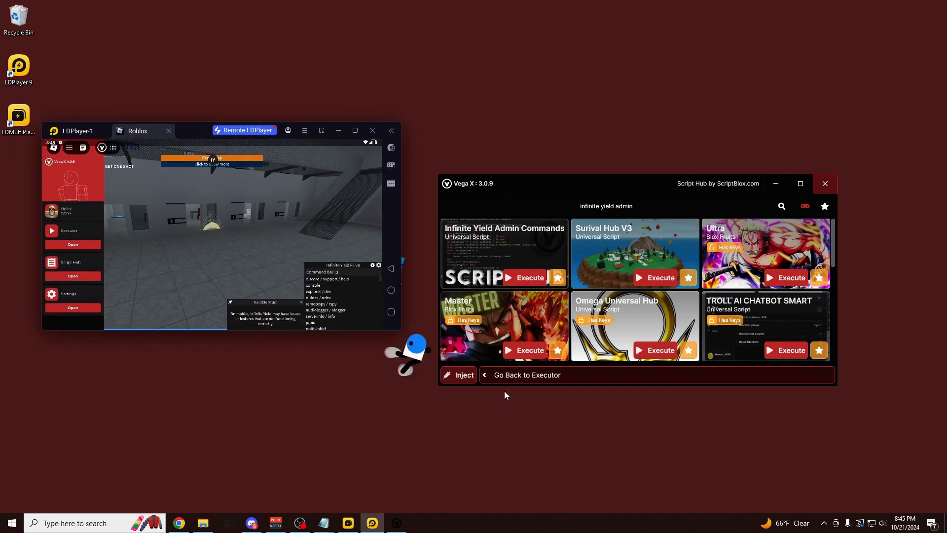
Step: Return to the Windows executor, enter the sample text "pewdoinewoiewffew" in Script 1, and reposition the Vega X window
click(521, 375)
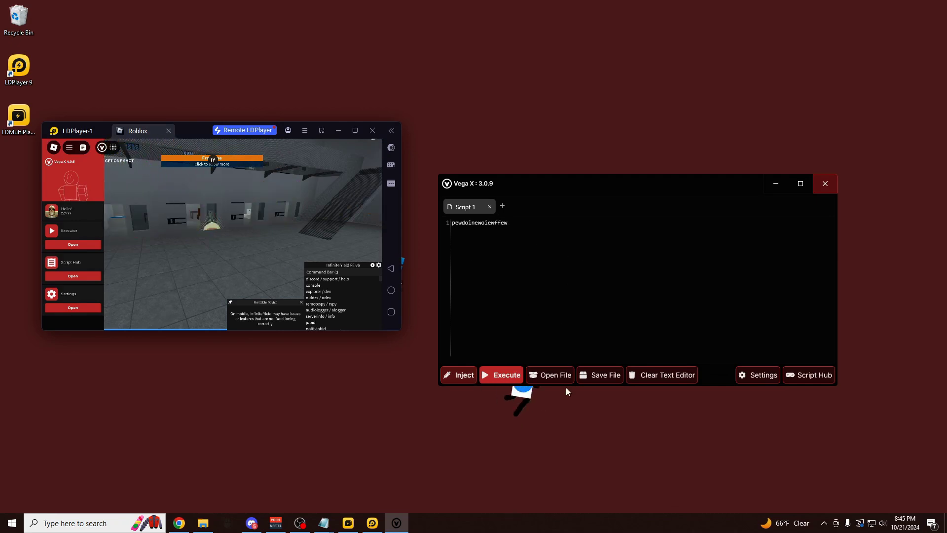
drag(530, 183, 498, 178)
click(70, 246)
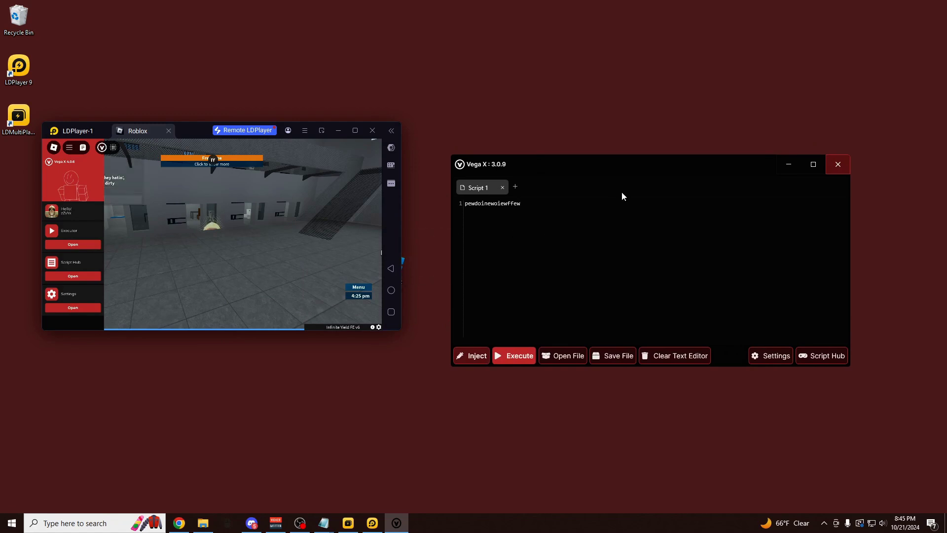
drag(723, 167, 668, 196)
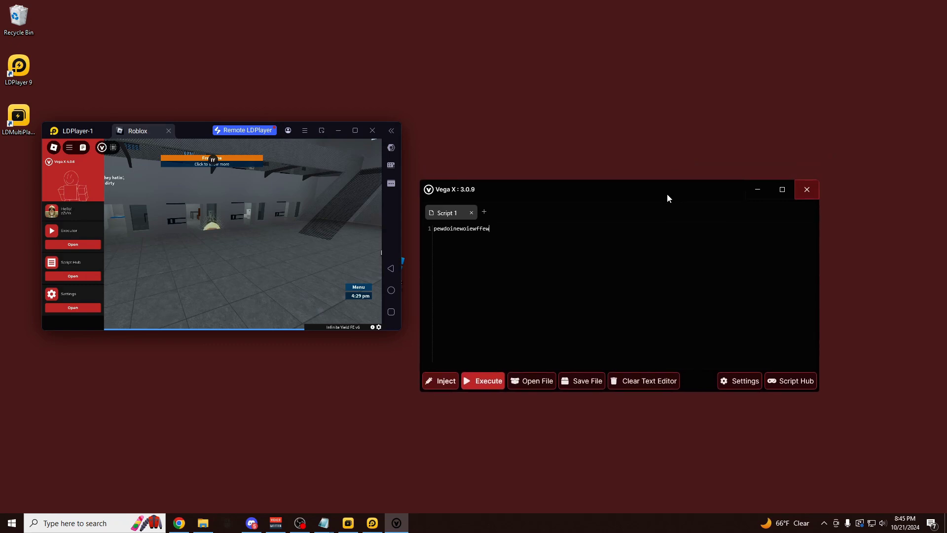
Step: Maximize the LDPlayer window showing the Roblox game
click(730, 183)
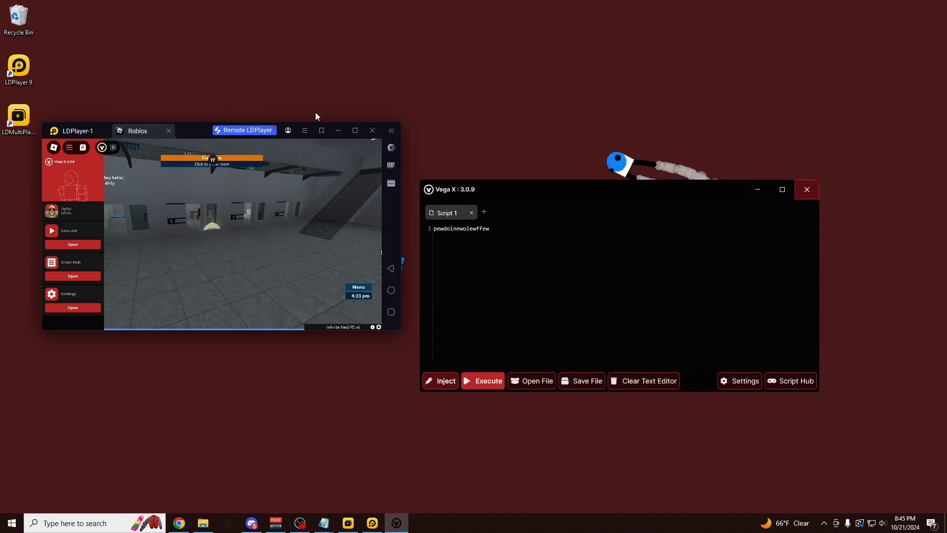
drag(197, 128, 371, 4)
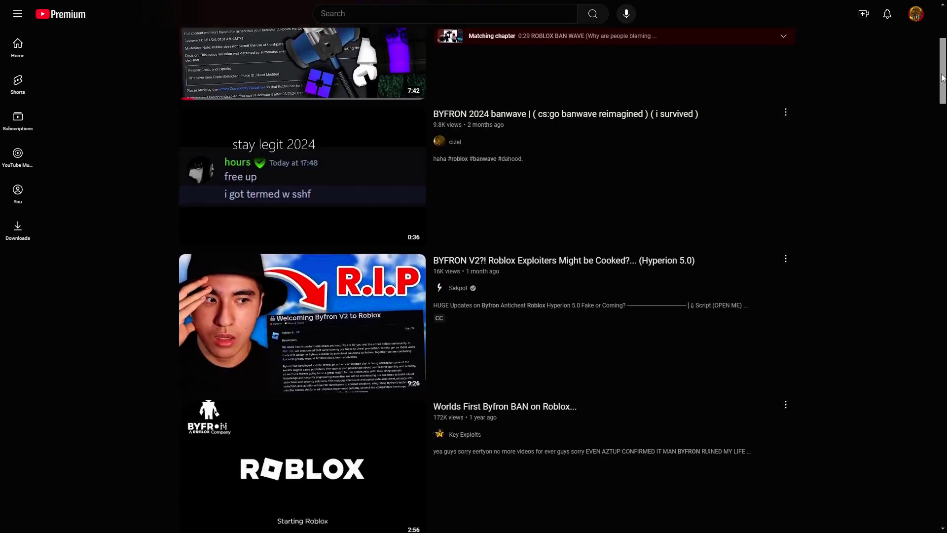
Step: Switch to YouTube and look through the video results about Roblox Byfron ban waves
scroll(941, 150, down, 10)
scroll(941, 150, down, 8)
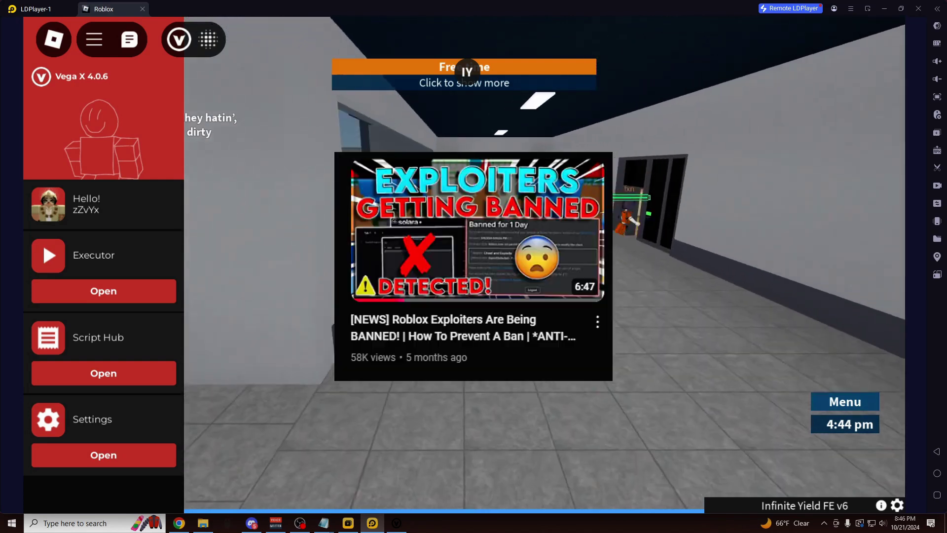
Step: Walk the Roblox character from the prison corridor out into the yard and turn the camera around it
key(w)
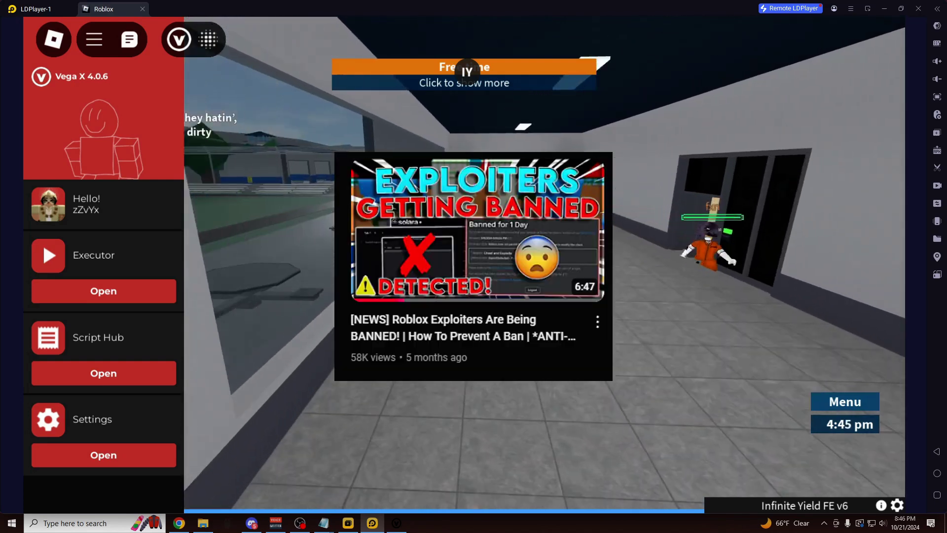
key(w)
key(w)
key(w)
key(w)
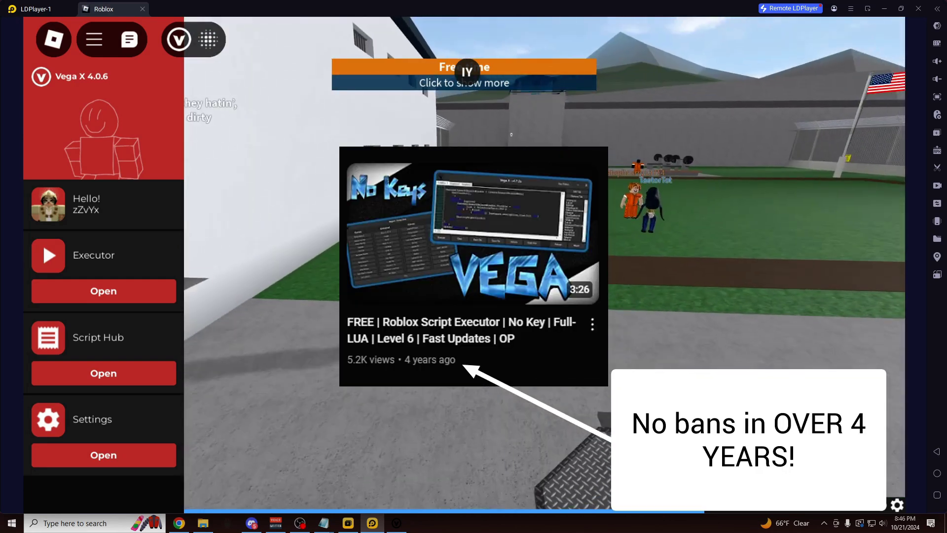
key(w)
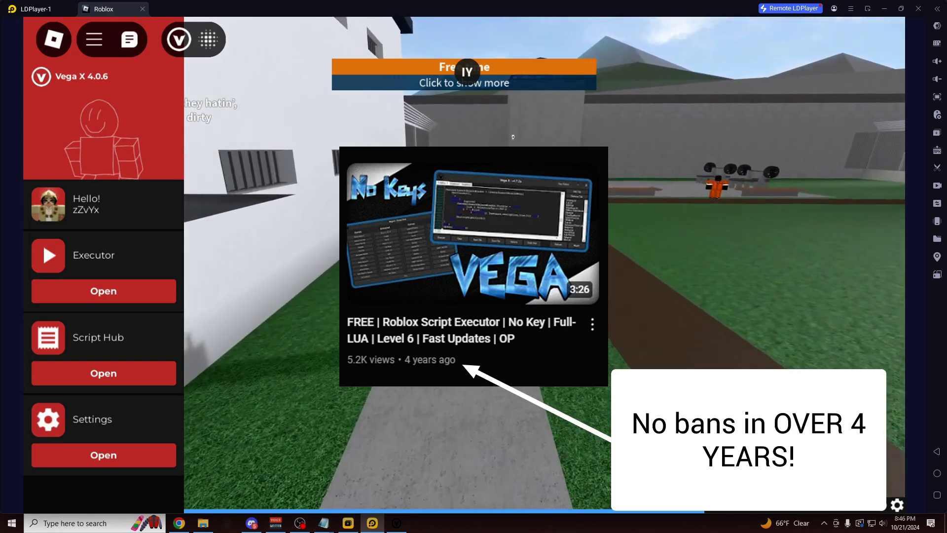
key(w)
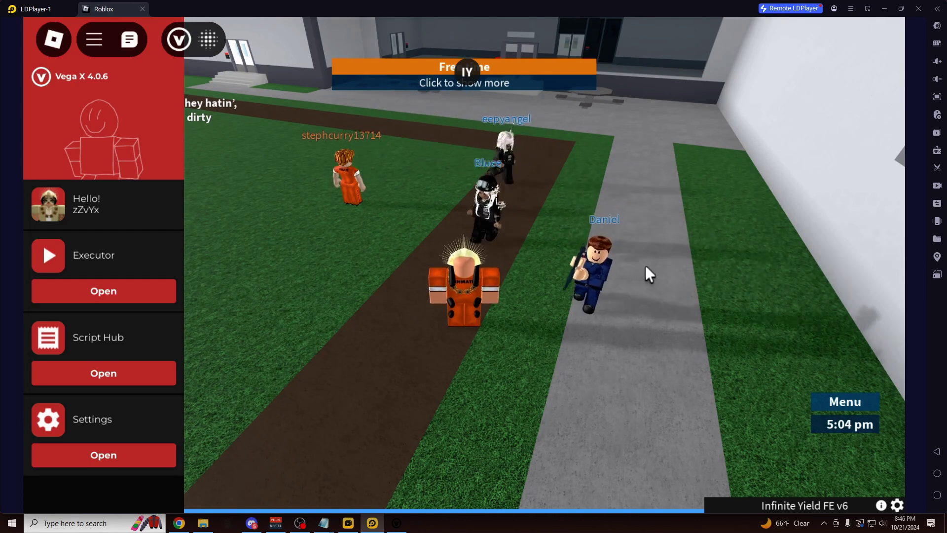
drag(645, 265, 380, 218)
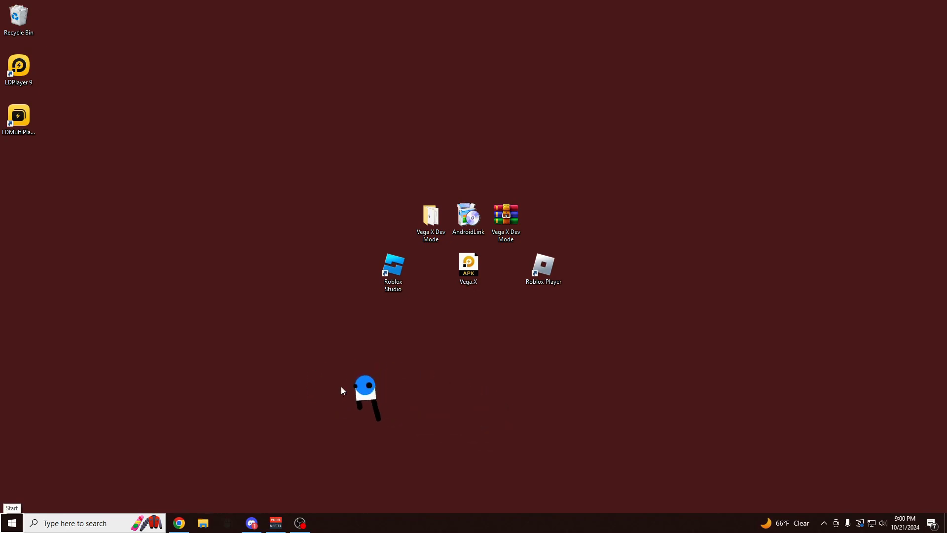
Step: Search Windows for "ld", launch LDMultiPlayer, and reposition its window on the desktop
click(103, 522)
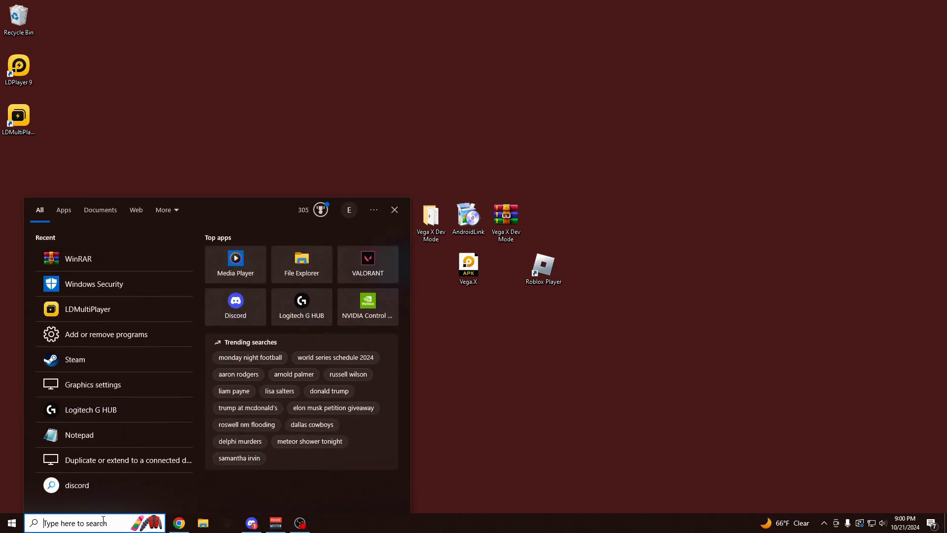
text(ld)
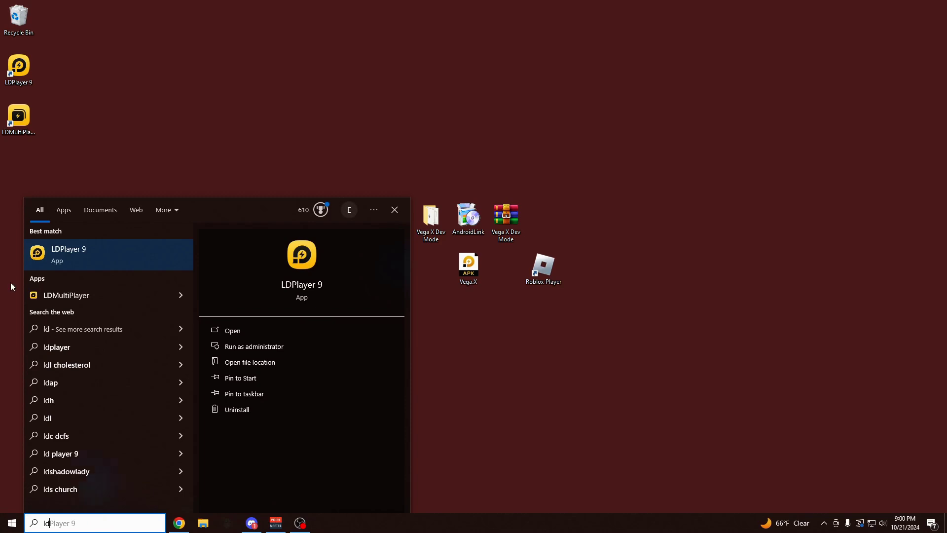
click(78, 296)
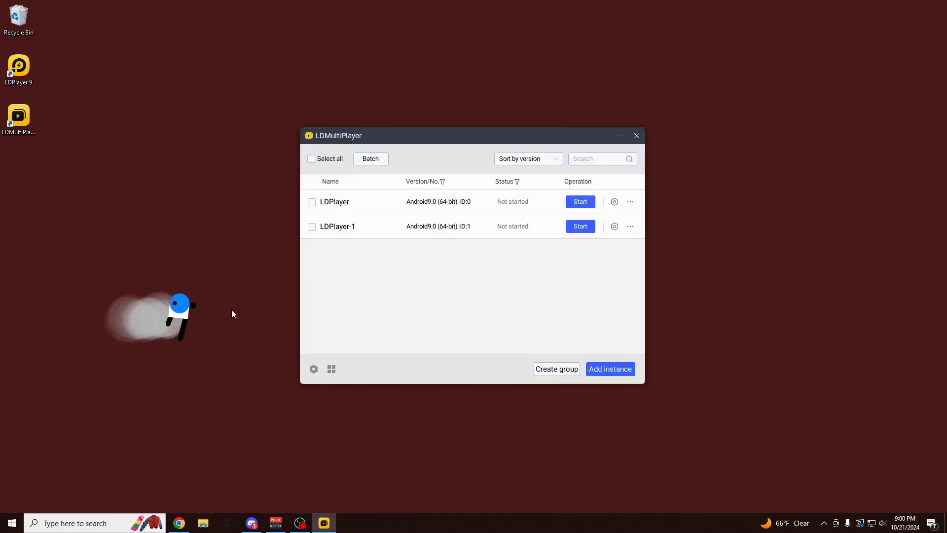
drag(452, 133, 416, 131)
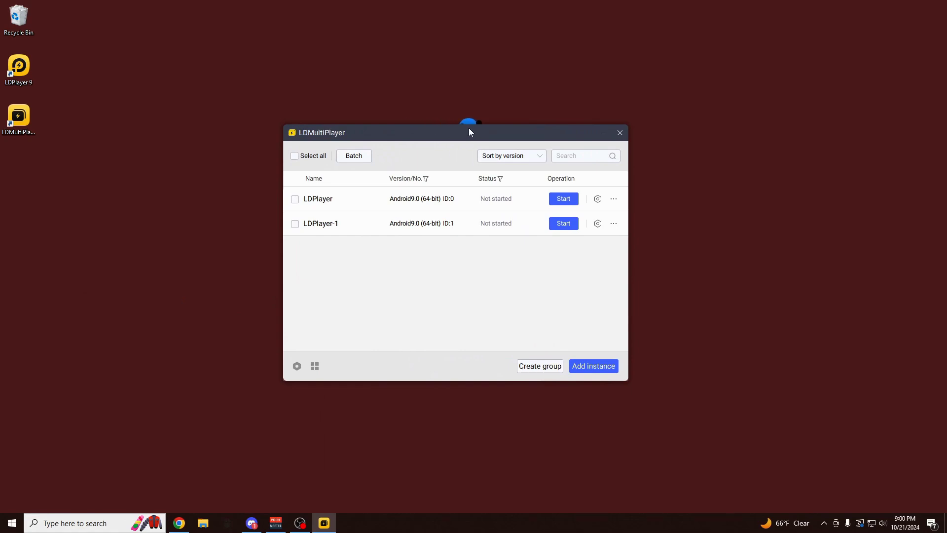
Step: Add two new emulator instances in LDMultiPlayer
mouse_move(592, 374)
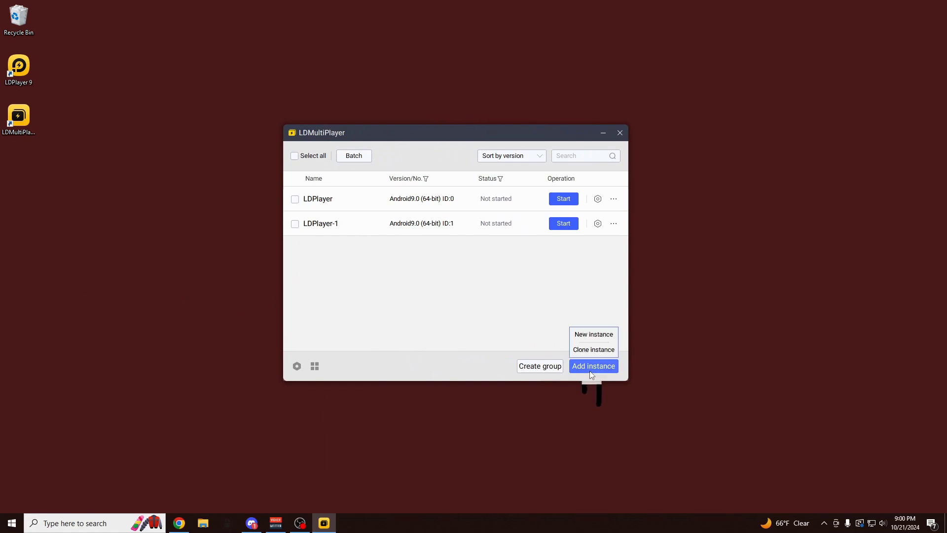
click(592, 335)
click(478, 308)
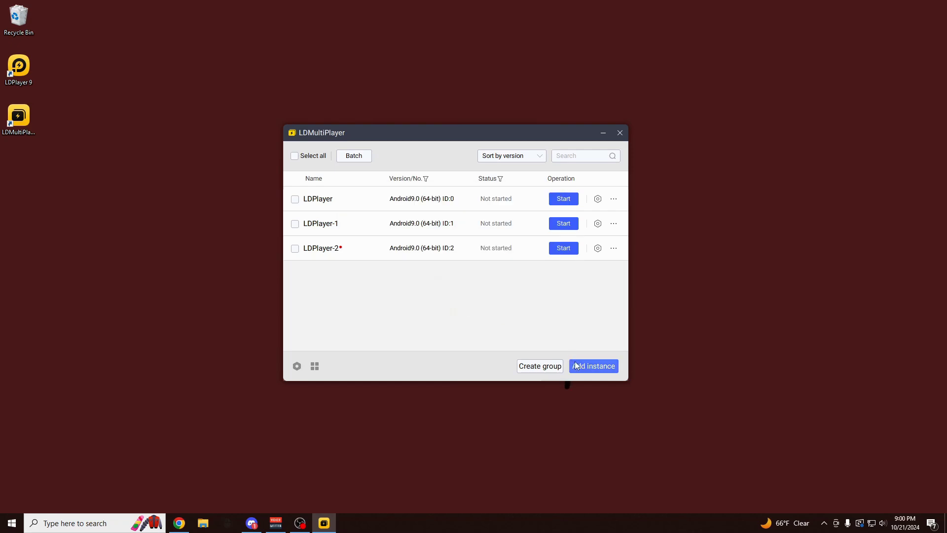
mouse_move(580, 366)
click(592, 333)
click(456, 305)
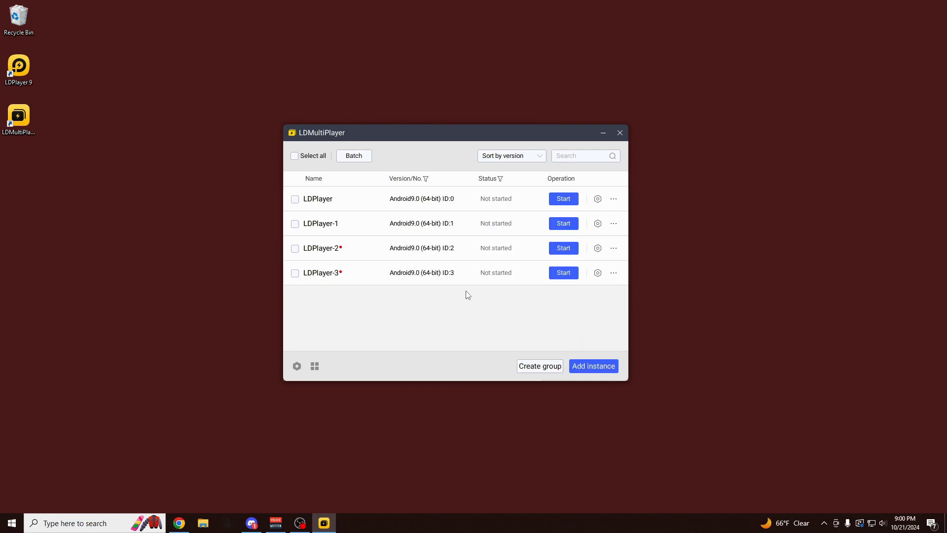
Step: Start the LDPlayer-3, LDPlayer-2 and LDPlayer-1 instances, moving an emulator window aside to reach the instance list
click(554, 275)
click(561, 249)
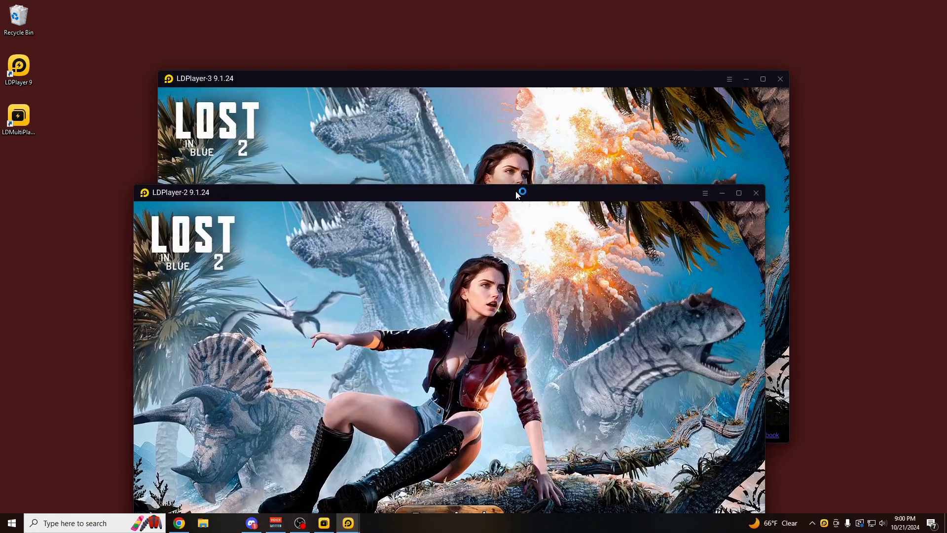
drag(514, 183, 277, 175)
click(594, 183)
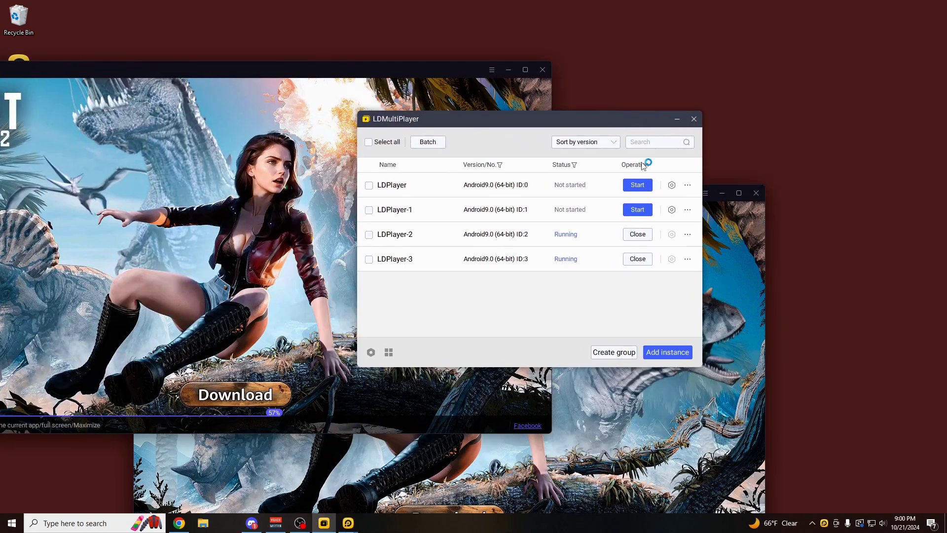
click(637, 210)
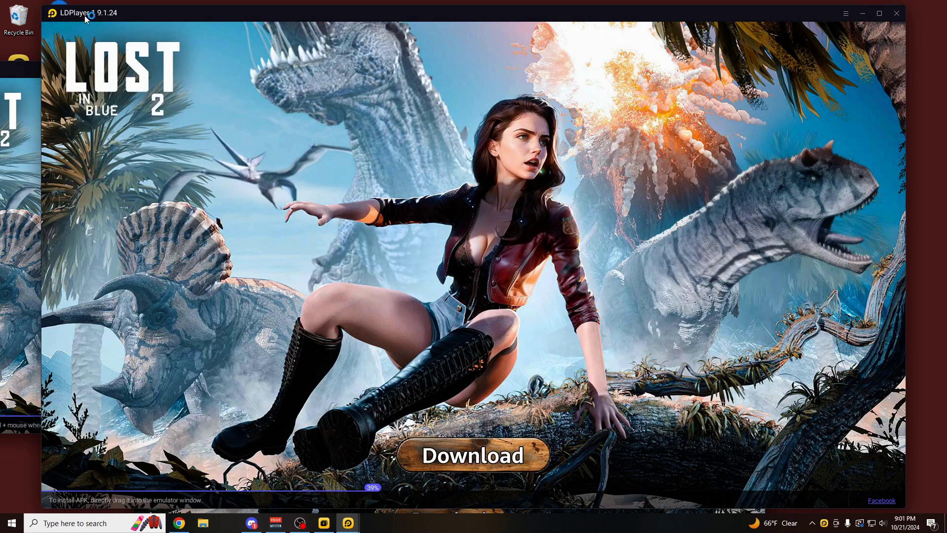
Step: Close LDMultiPlayer and reposition the LDPlayer-1 window so its Android home screen is in view
drag(46, 10, 189, 246)
click(693, 119)
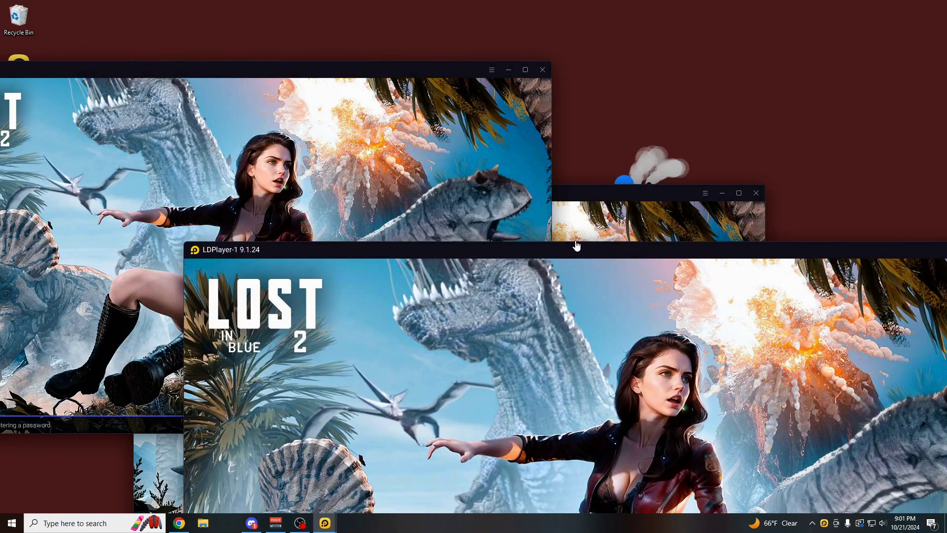
drag(575, 244, 424, 28)
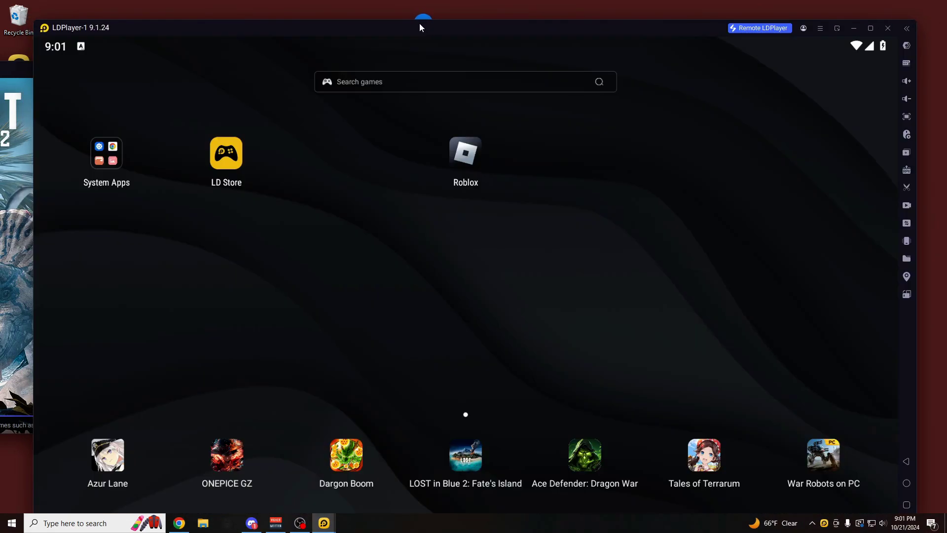
mouse_move(464, 23)
mouse_down()
mouse_move(425, 8)
mouse_move(462, 18)
mouse_up()
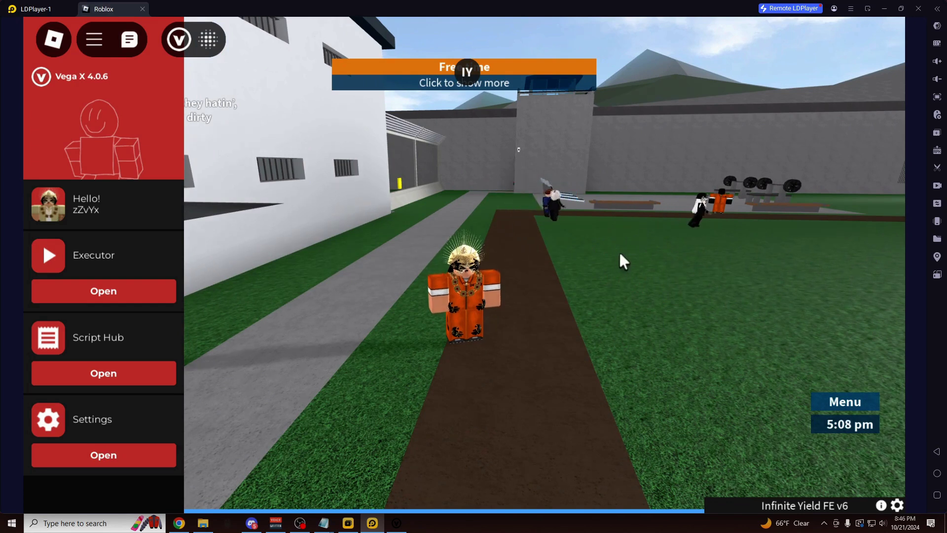
Step: Switch from the Roblox game to the vegax.gg site in Chrome and open its Buy Keyless page
drag(632, 253, 650, 250)
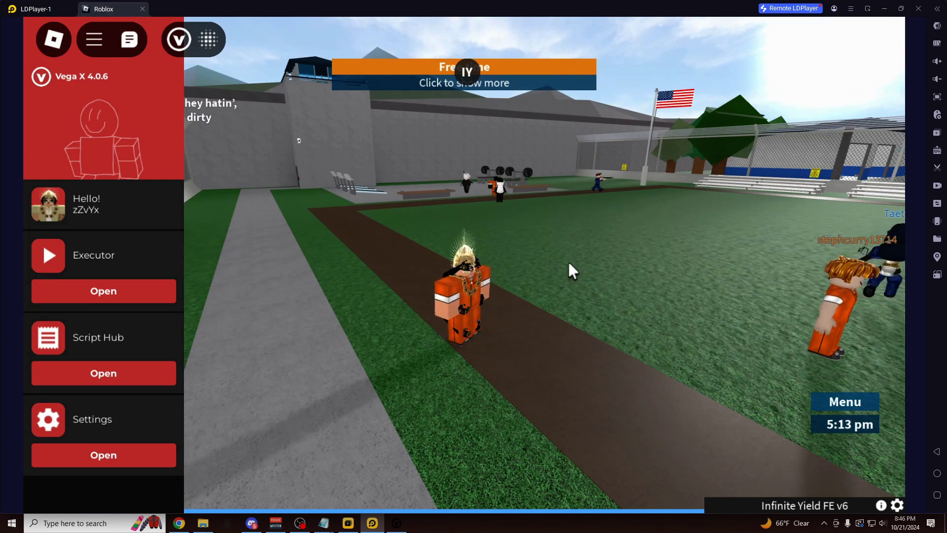
key(alt+Tab)
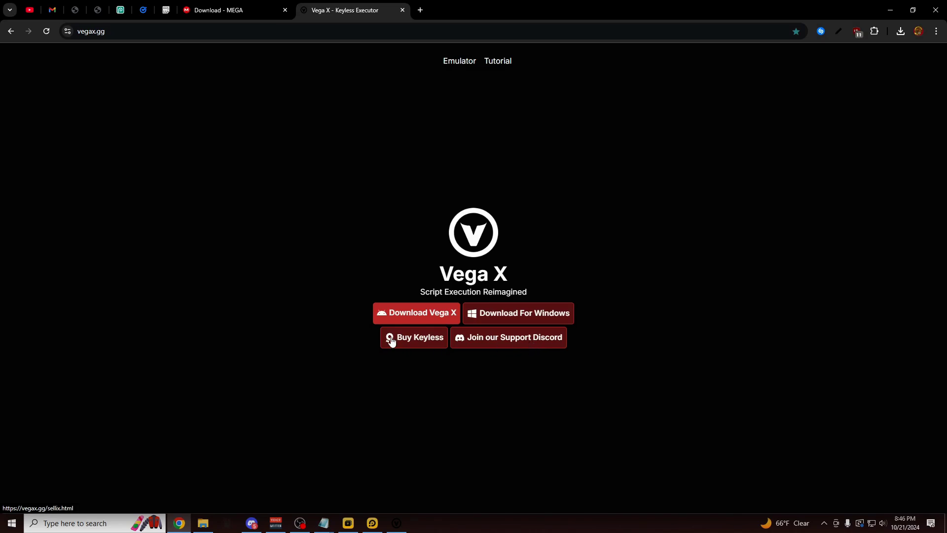
click(412, 340)
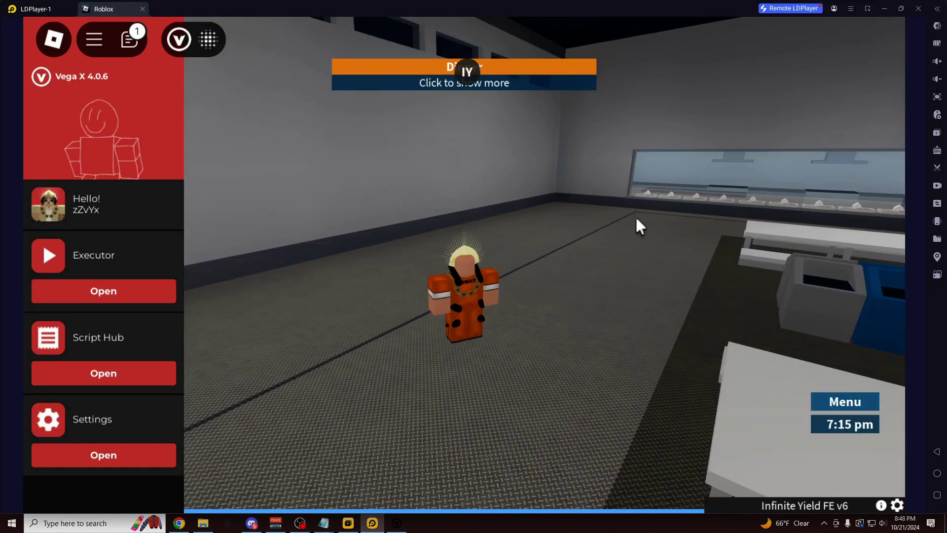
Step: Walk the Roblox character around the prison cafeteria and over its tables, turning the camera to view the room
key(w)
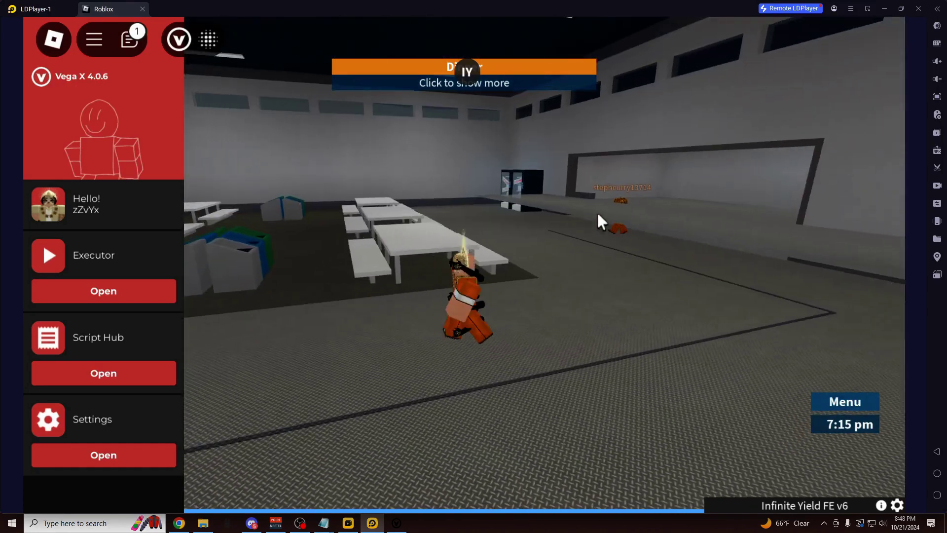
key(w)
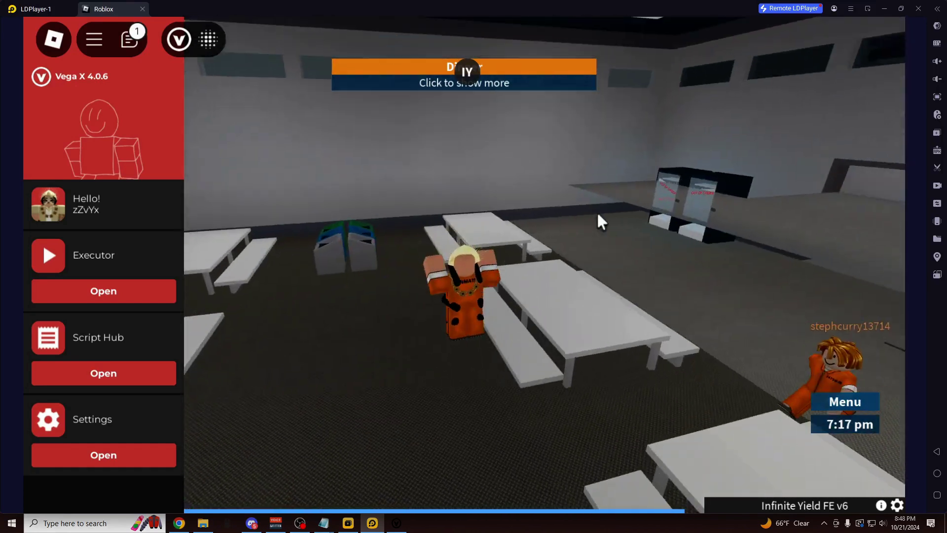
key(w)
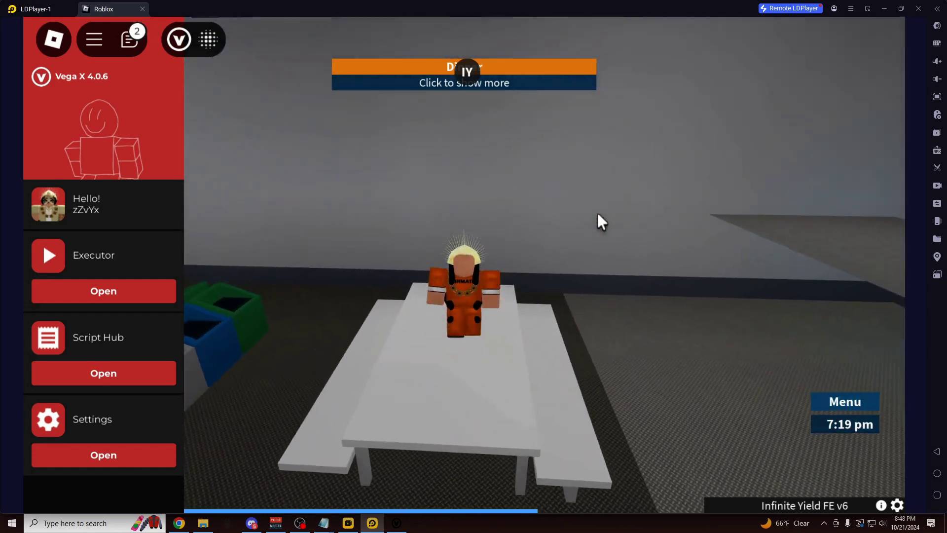
key(w)
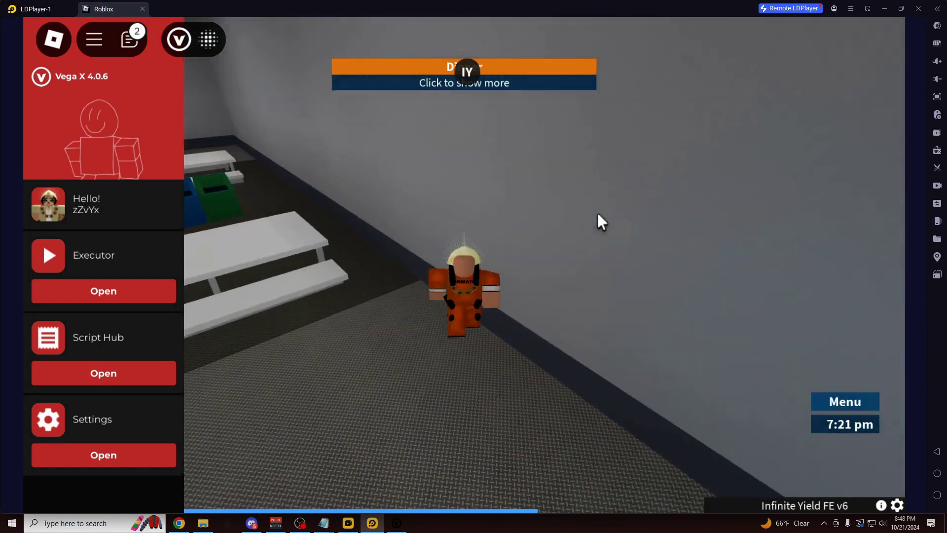
key(w)
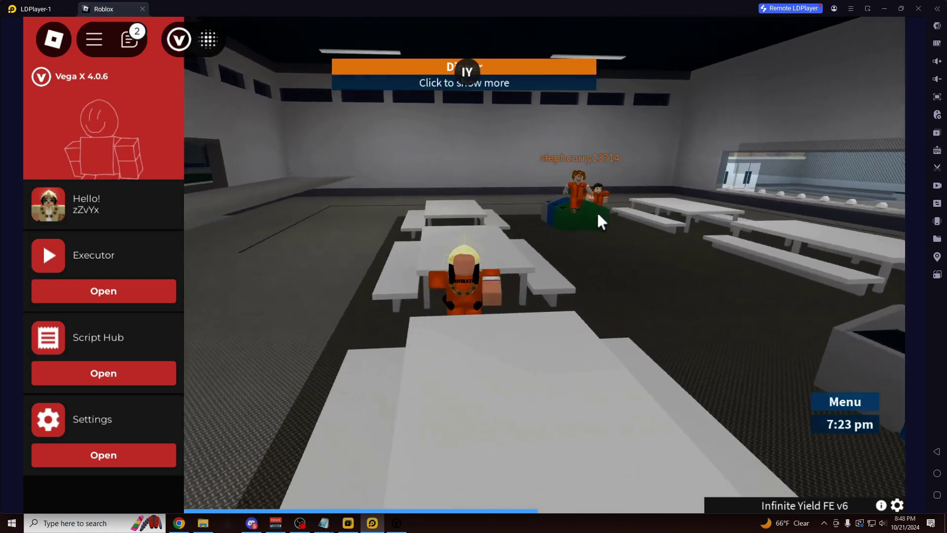
key(w)
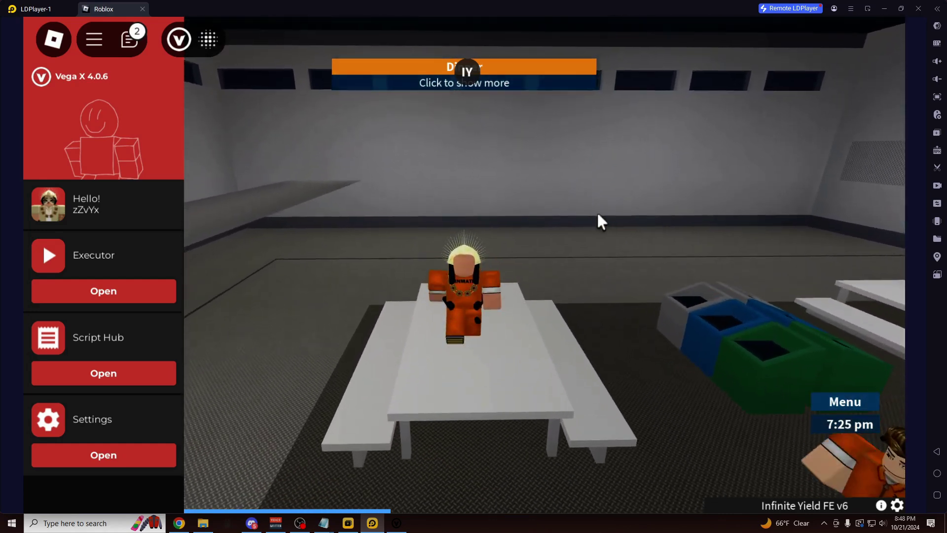
key(w)
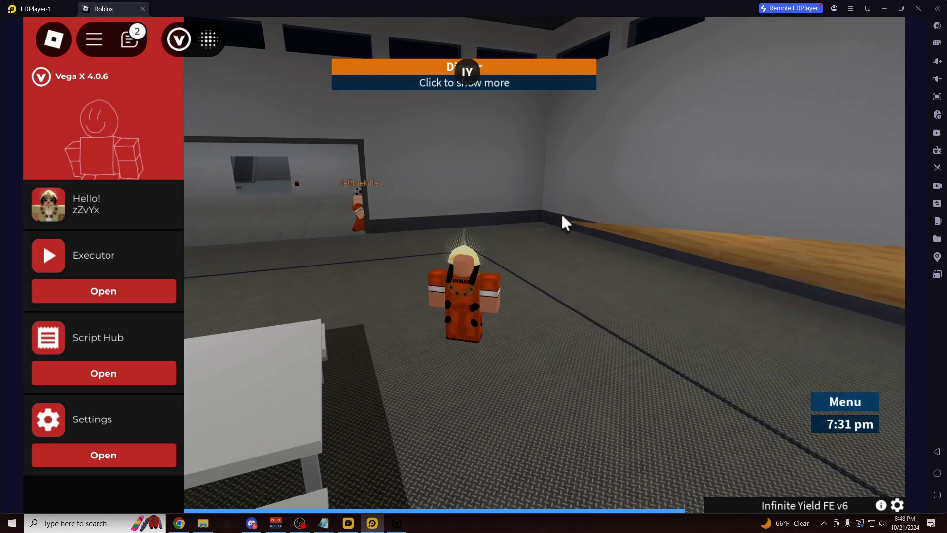
drag(564, 212, 548, 212)
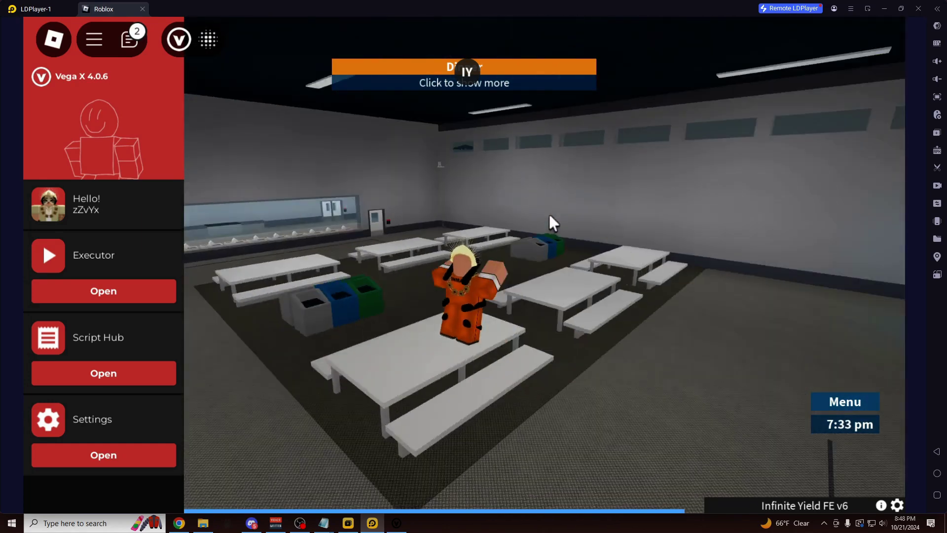